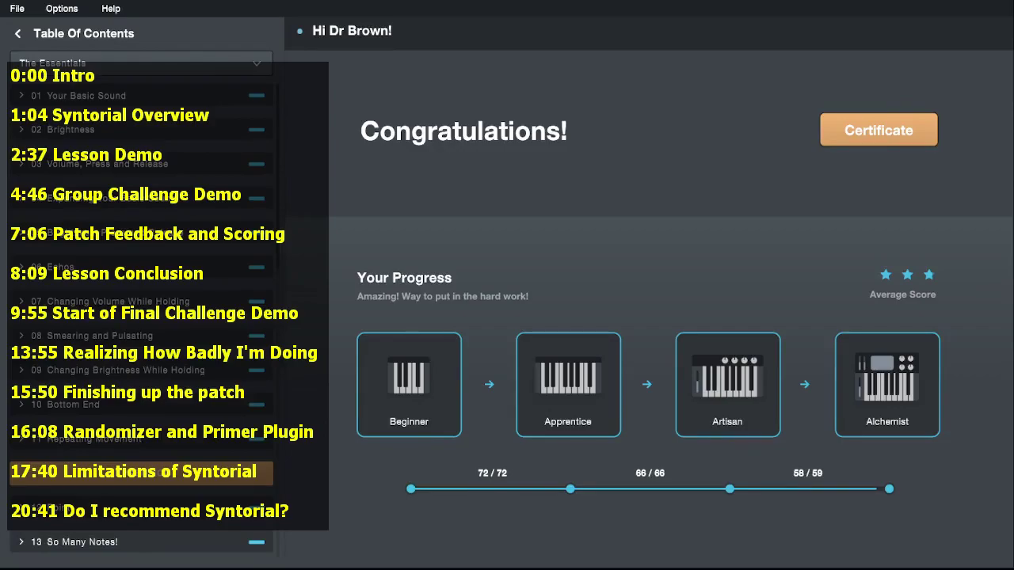
Browse the chapters of The Essentials in the table of contents.
scroll(141, 309, down, 10)
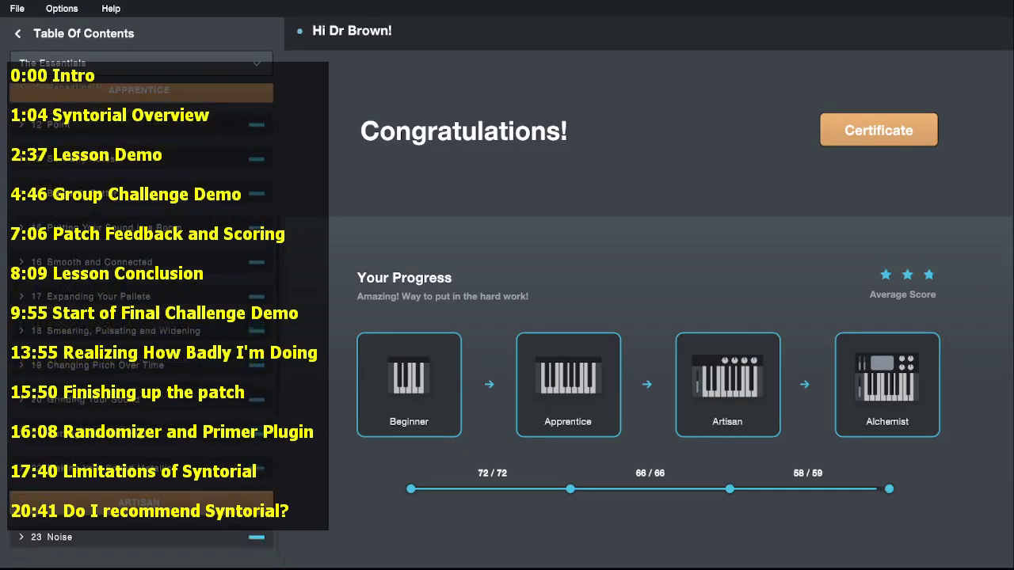
scroll(141, 309, up, 5)
click(50, 334)
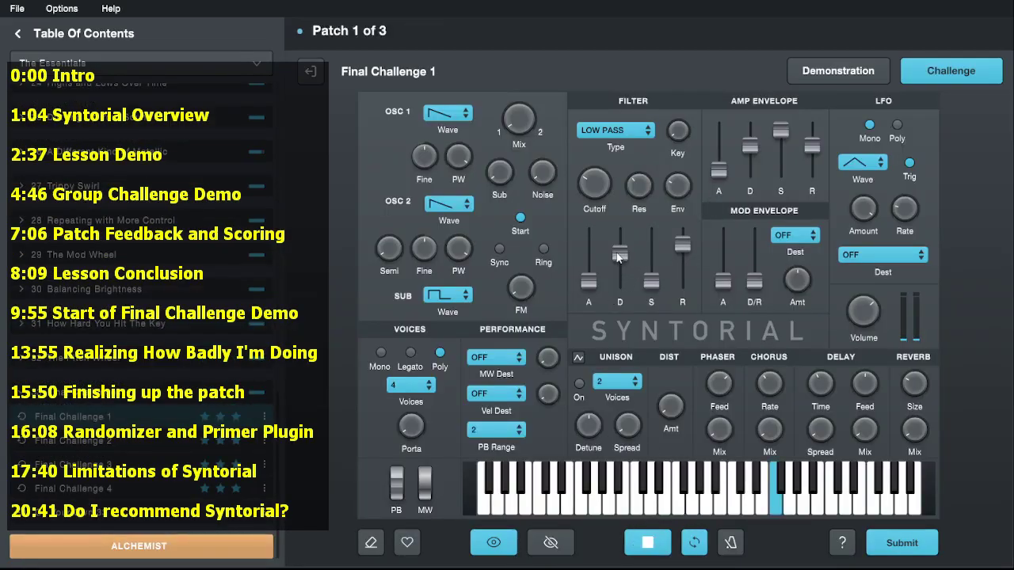
In the Final Challenge 1 patch, adjust the filter envelope's decay, raise its sustain to maximum and lengthen the amp envelope's release slightly.
drag(620, 256, 619, 246)
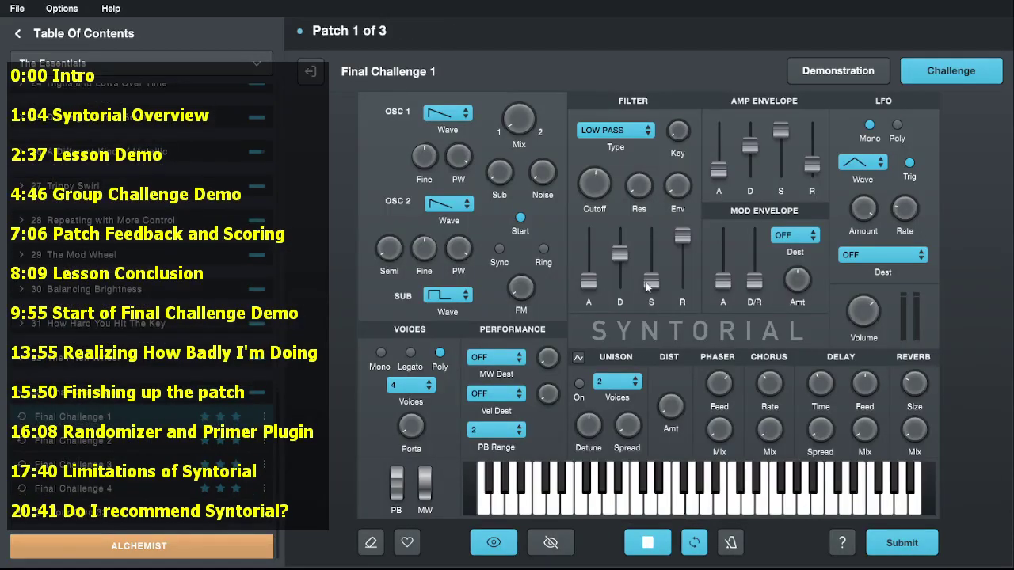
drag(647, 287, 651, 248)
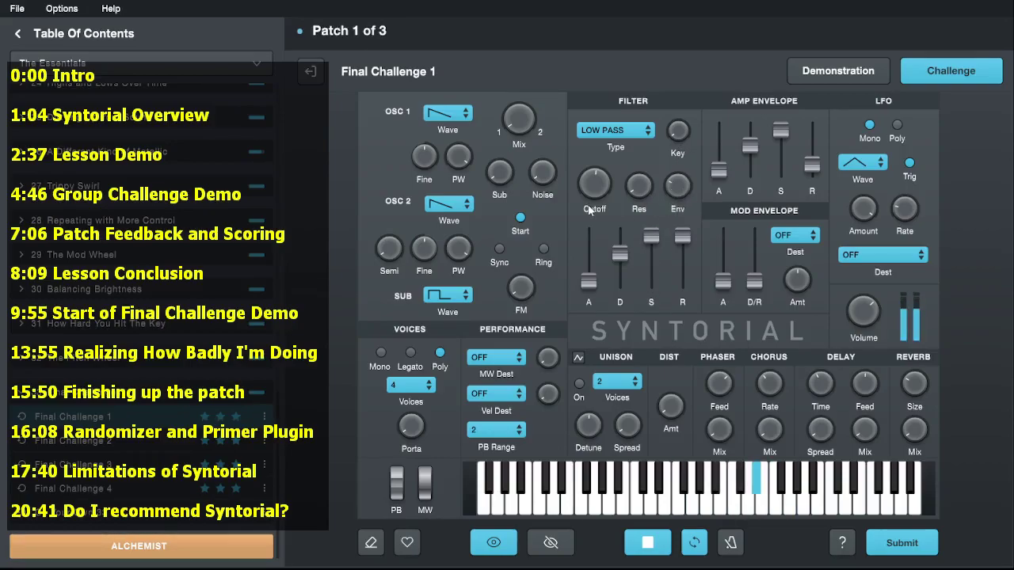
drag(812, 167, 813, 155)
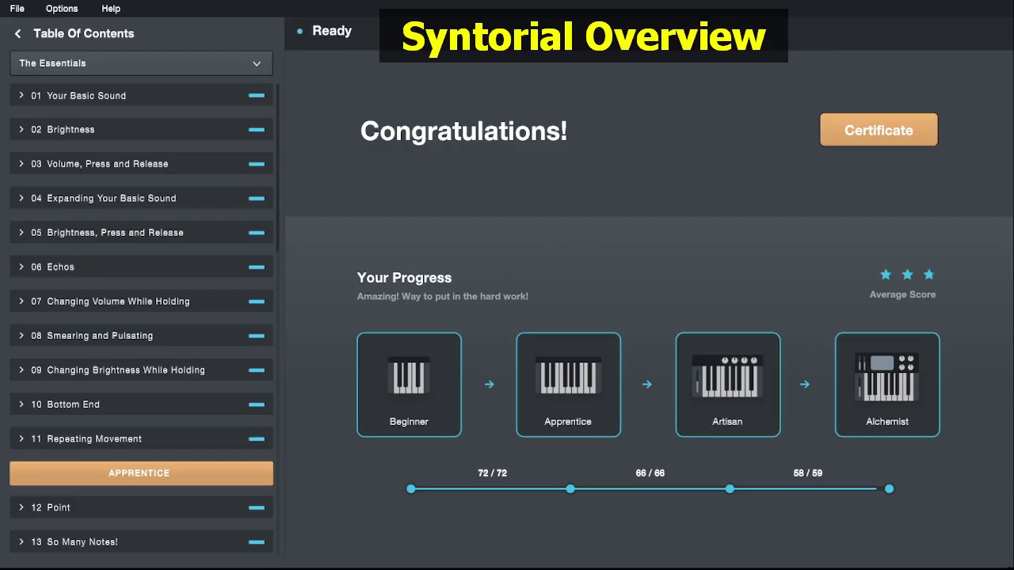
Look through the lesson list and expand chapter 07 Changing Volume While Holding.
mouse_move(1012, 568)
mouse_down()
mouse_move(949, 534)
mouse_move(995, 549)
mouse_move(982, 542)
mouse_move(1013, 569)
mouse_up()
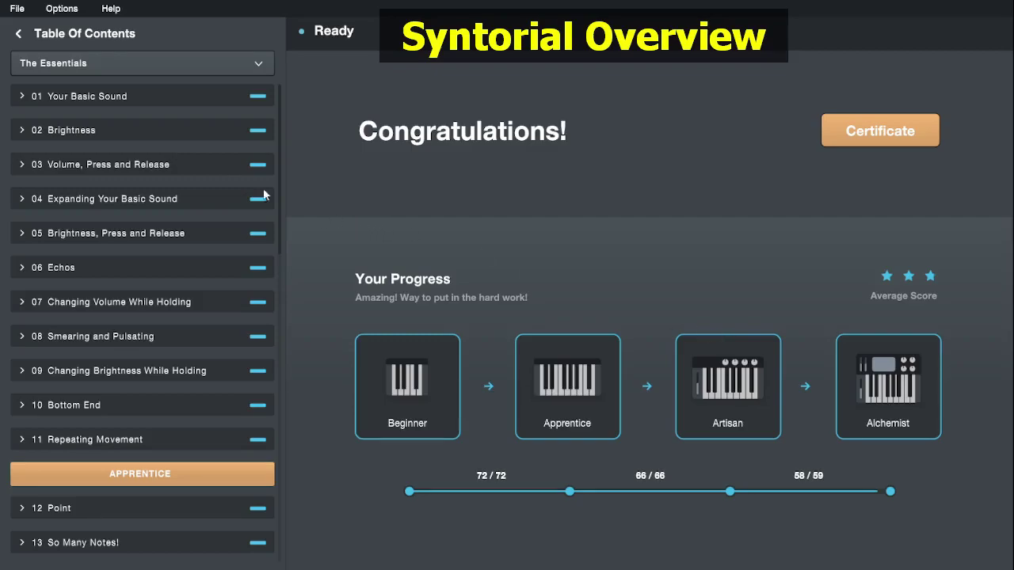
scroll(242, 266, down, 3)
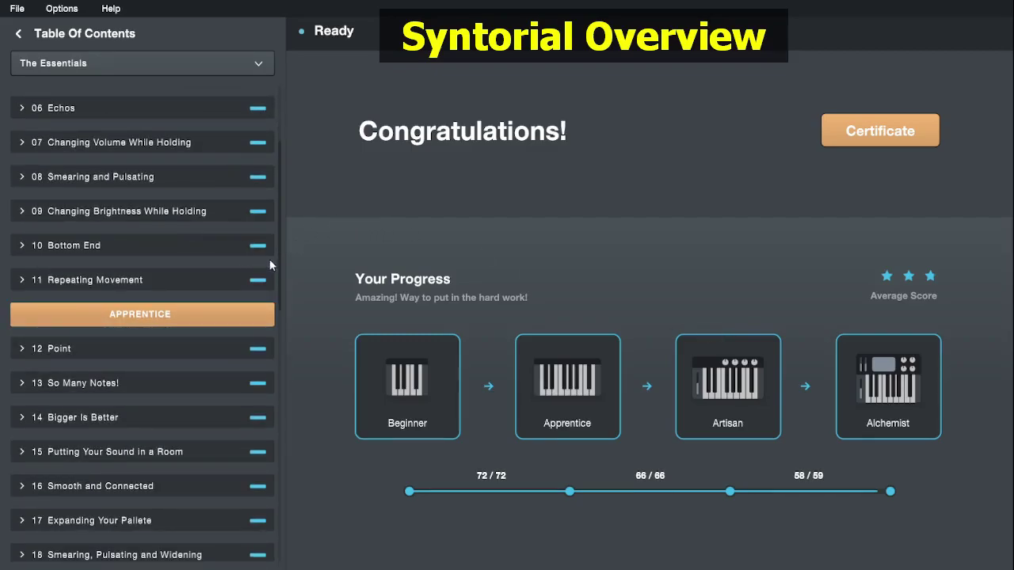
drag(279, 253, 286, 201)
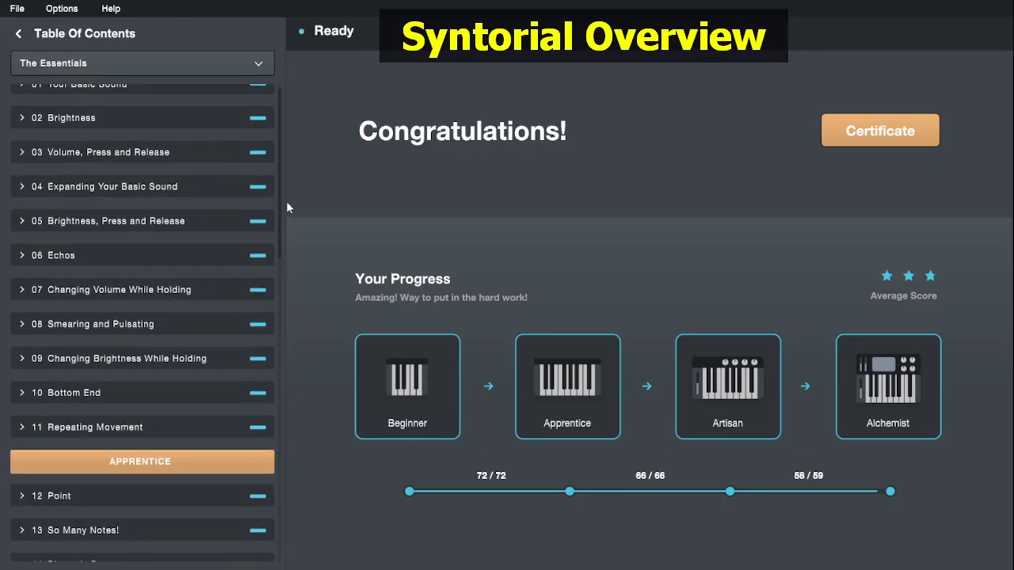
scroll(178, 253, up, 1)
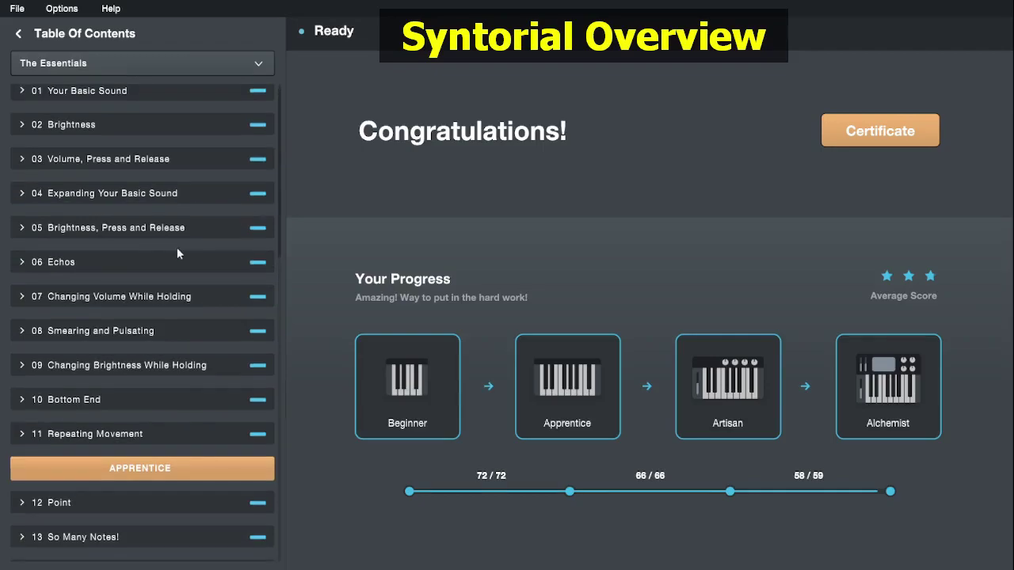
click(22, 298)
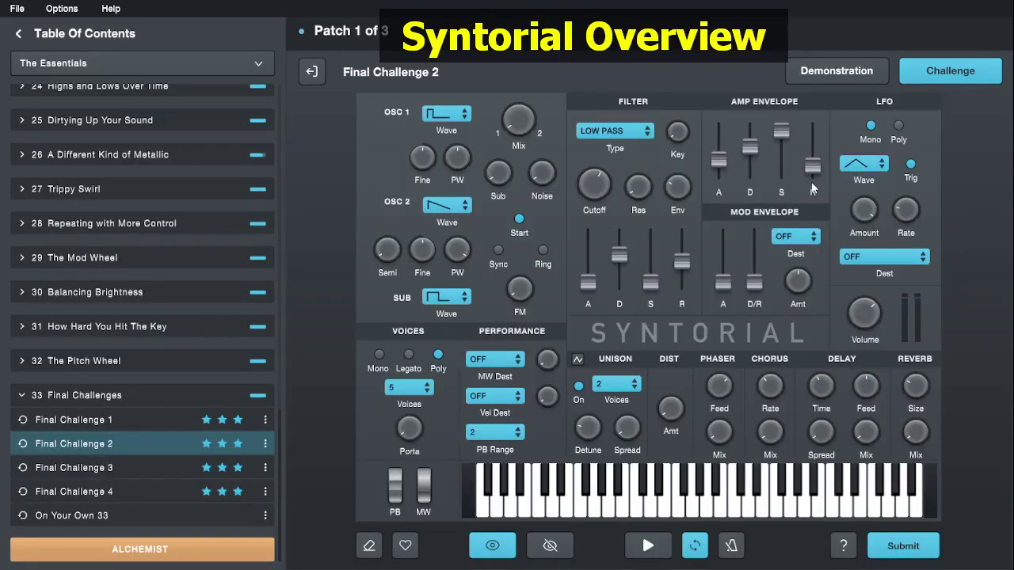
Fine-tune the amp envelope of the Final Challenge 2 patch, raising its release slightly.
drag(812, 168, 810, 163)
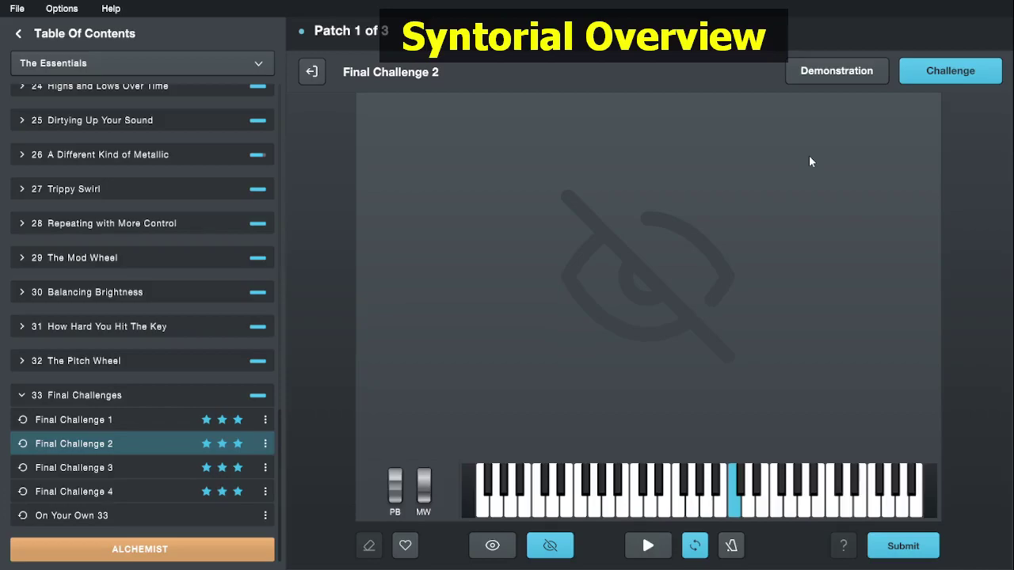
drag(784, 136, 752, 145)
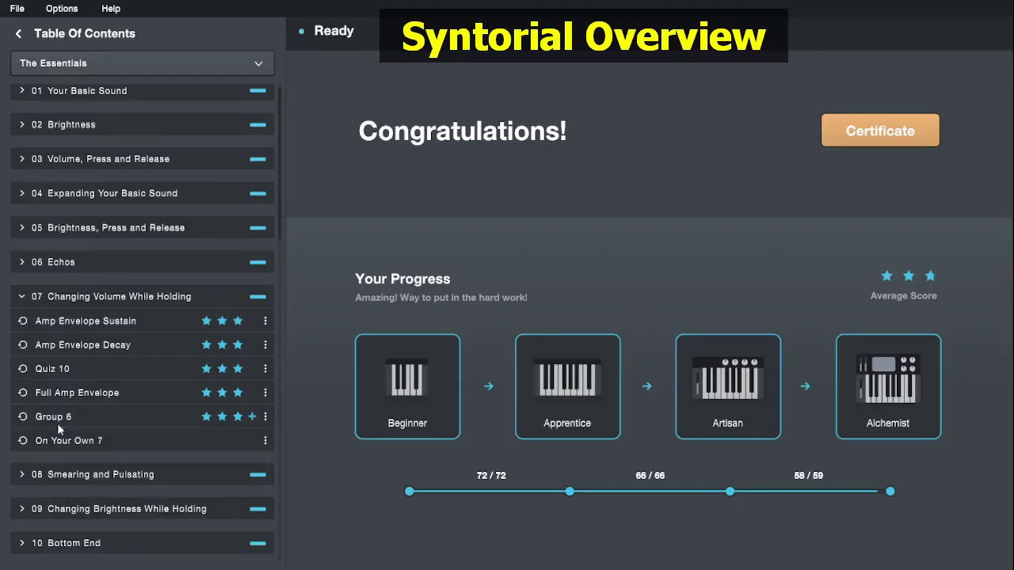
Open the Group 6 lesson, pause its demonstration and expand chapter 01 Your Basic Sound to view its lessons.
click(46, 417)
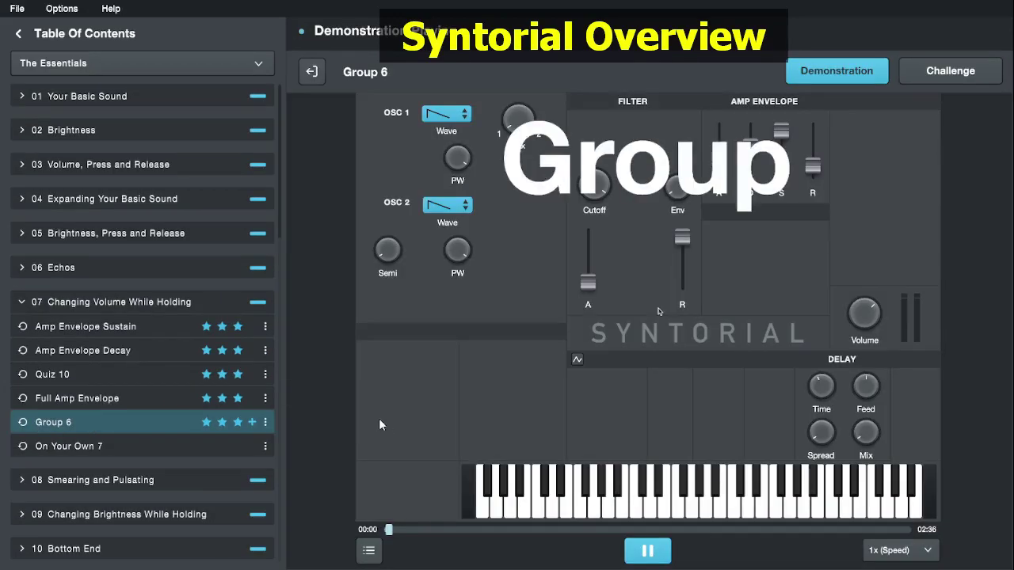
click(637, 551)
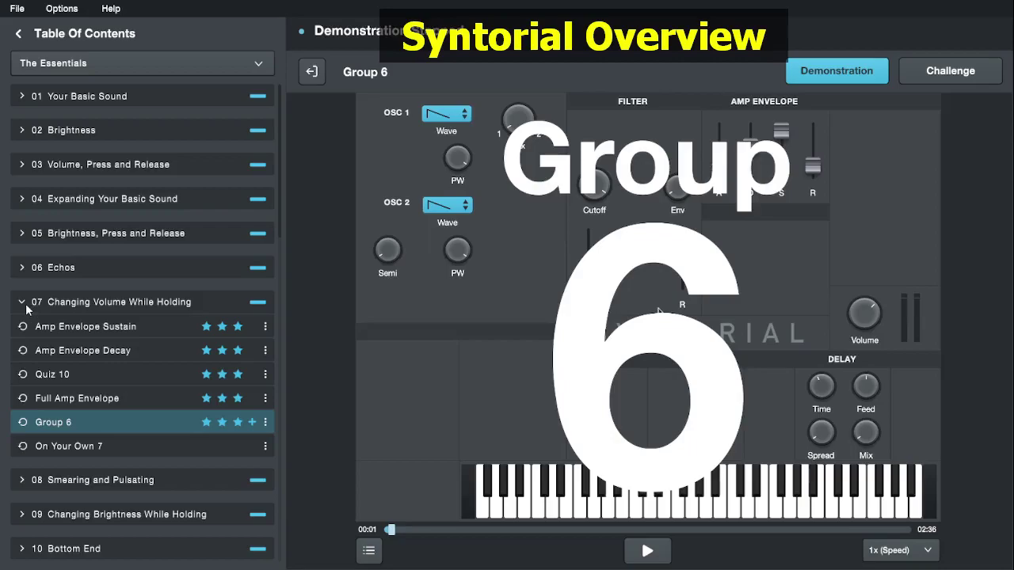
click(27, 99)
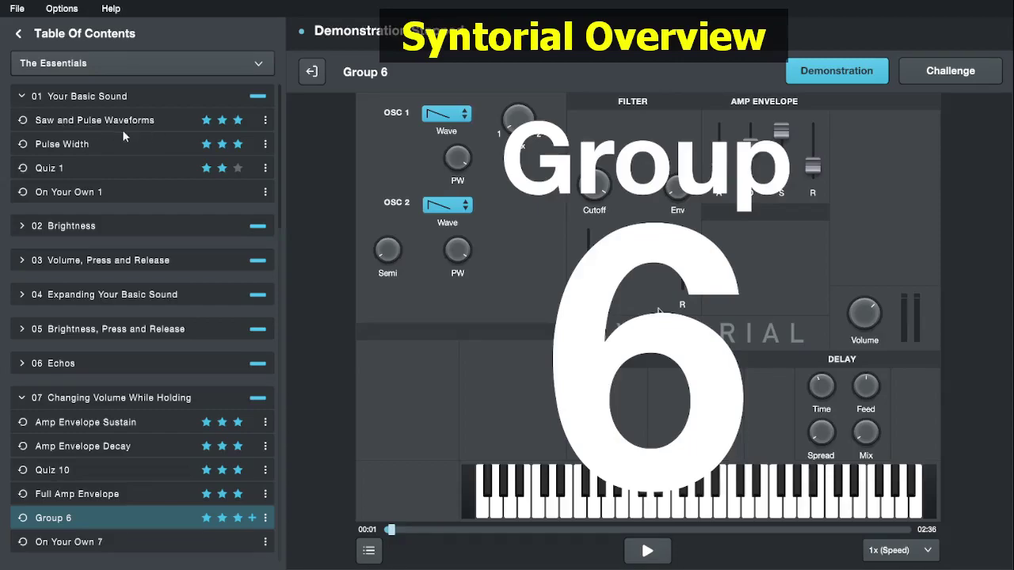
drag(279, 166, 282, 511)
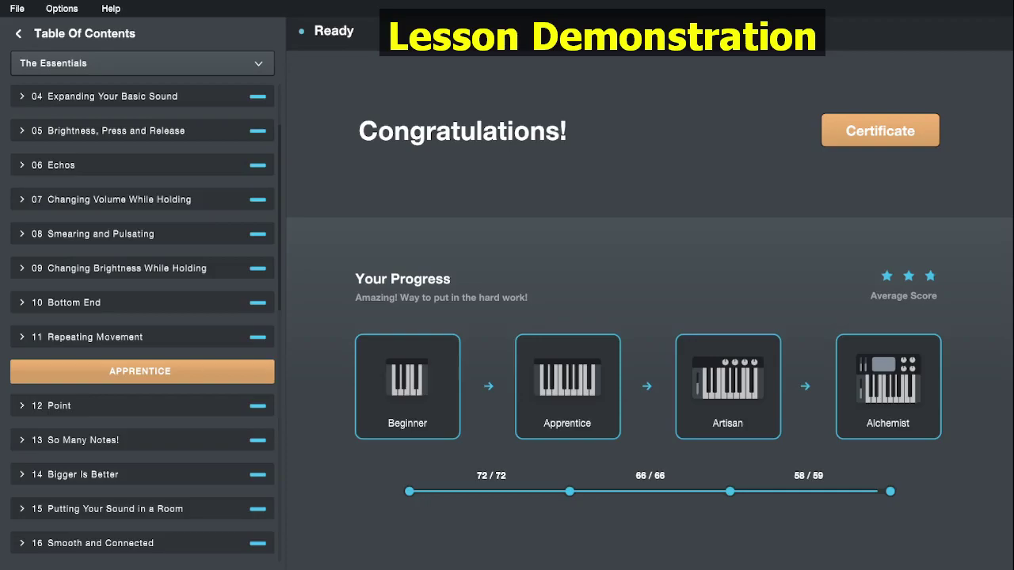
Open the Filter Resonance lesson in chapter 12 Point and pause its demonstration.
click(69, 405)
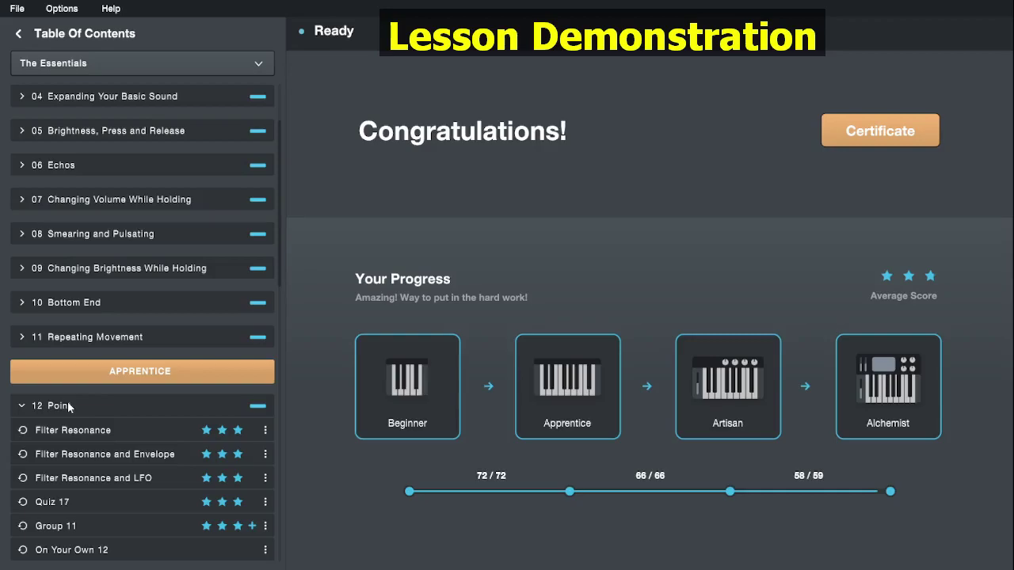
scroll(117, 405, down, 1)
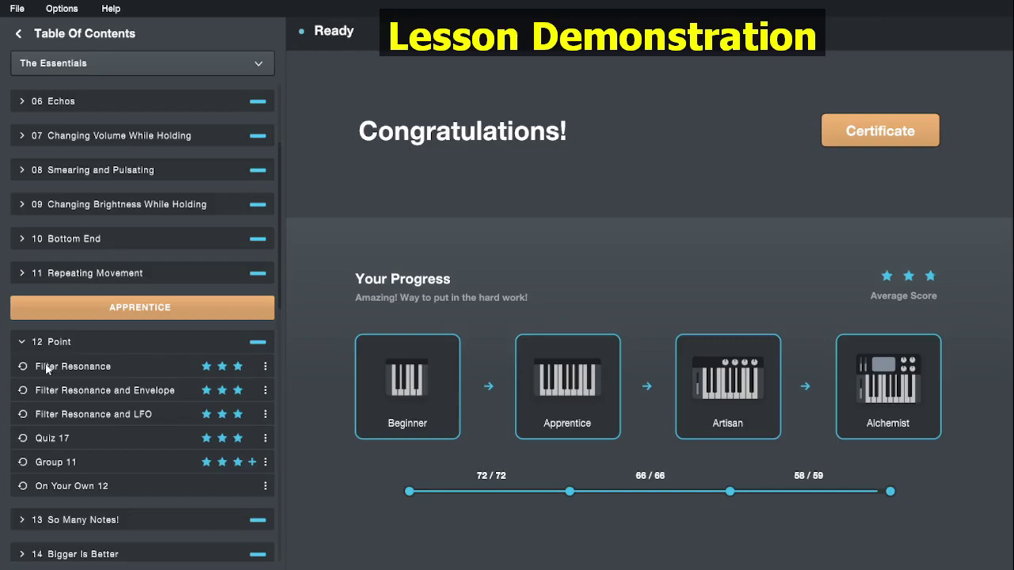
click(139, 366)
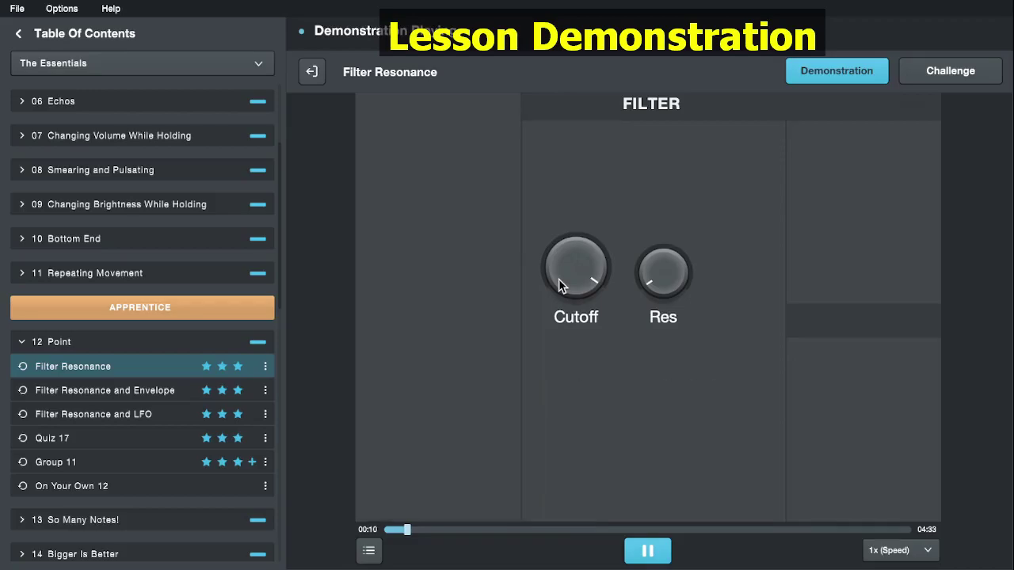
key(space)
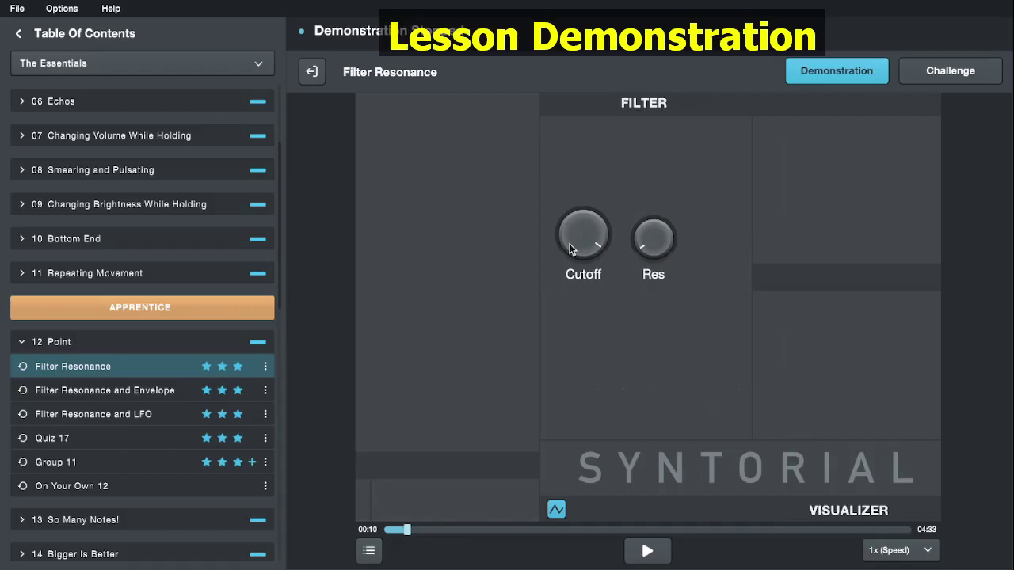
Start the Filter Resonance challenge and stop the playback of the hidden patch after listening.
click(944, 71)
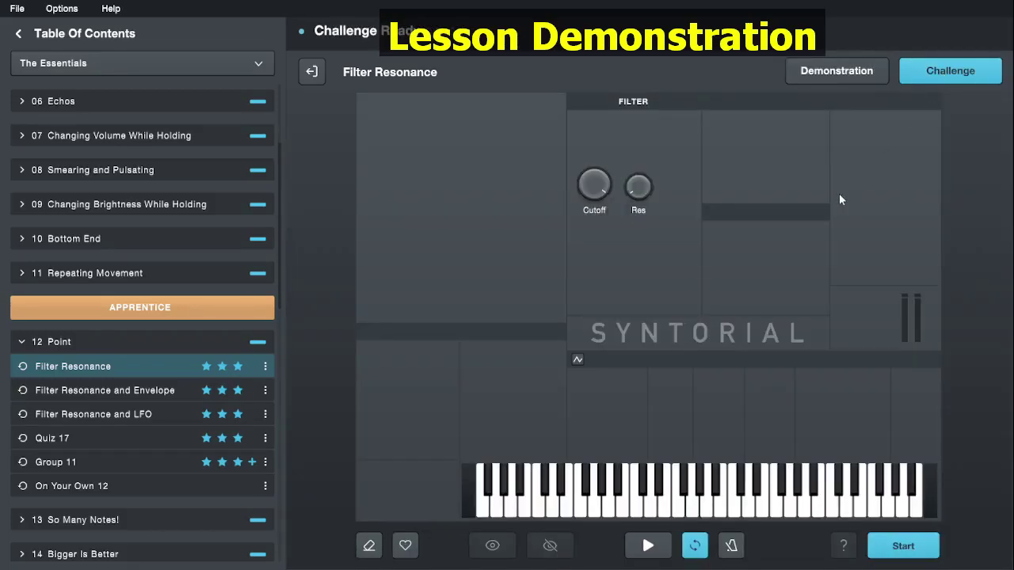
click(903, 546)
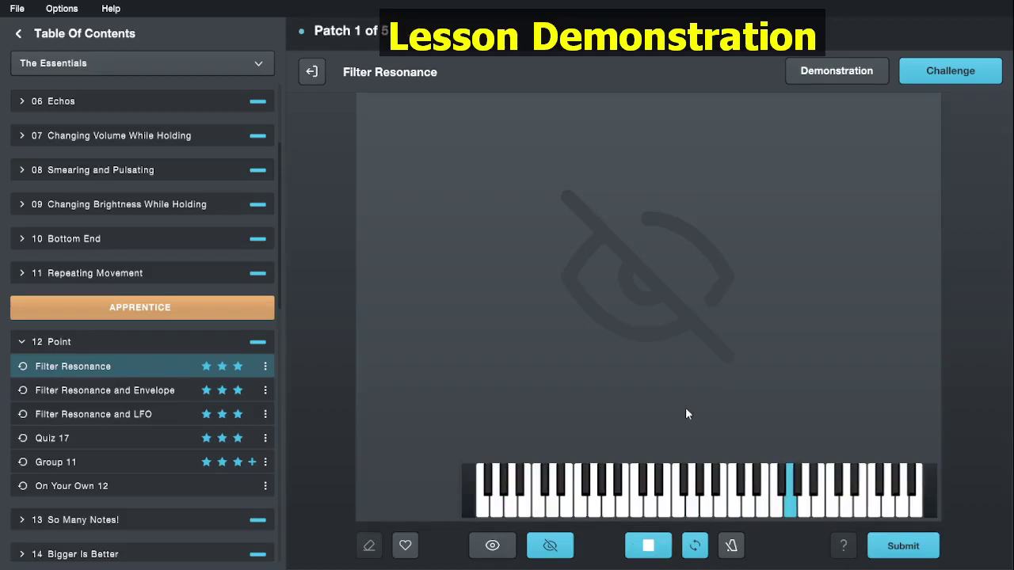
click(664, 554)
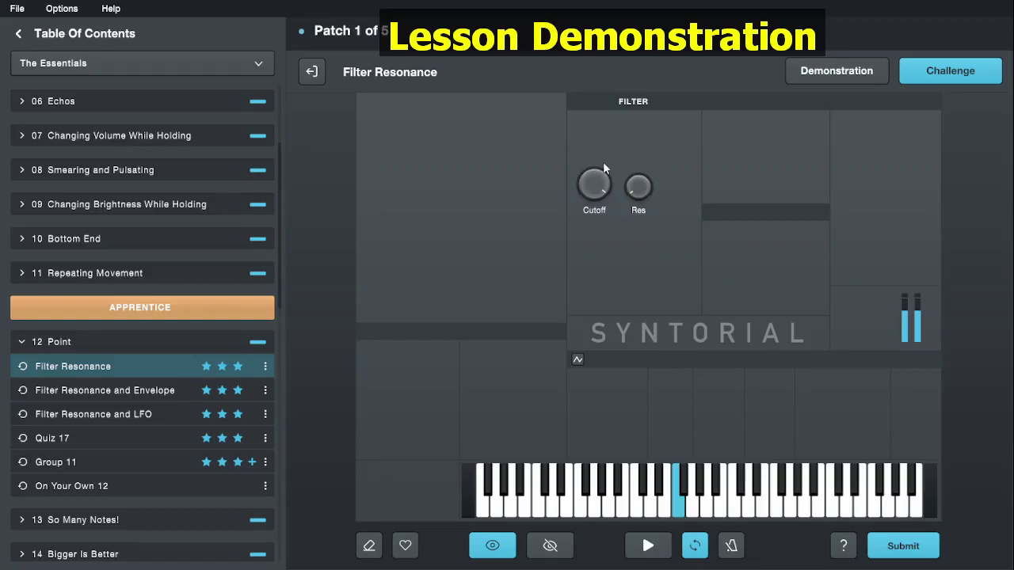
Lower the filter cutoff, raise the resonance and submit the patch for scoring.
drag(604, 169, 601, 218)
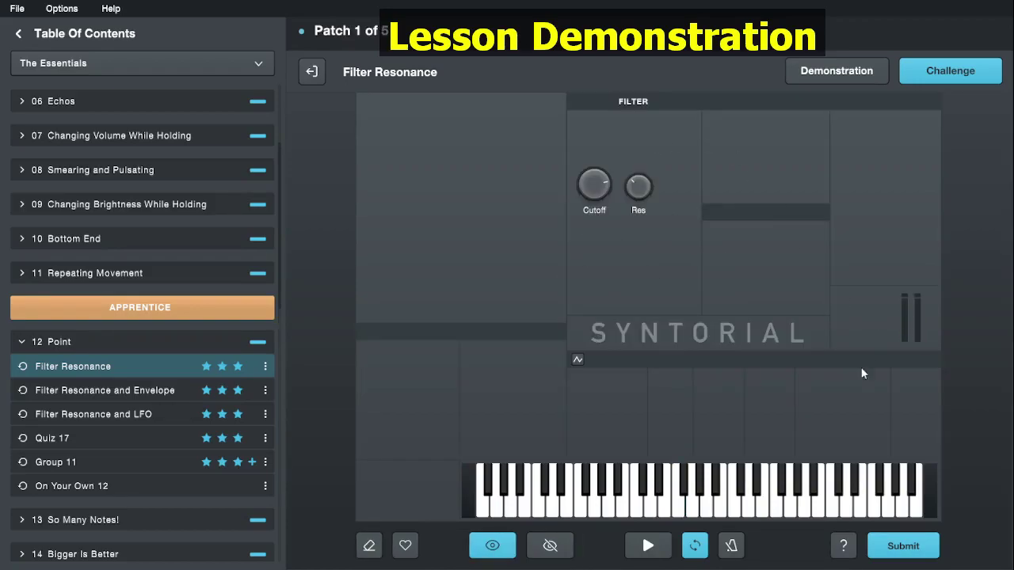
click(903, 547)
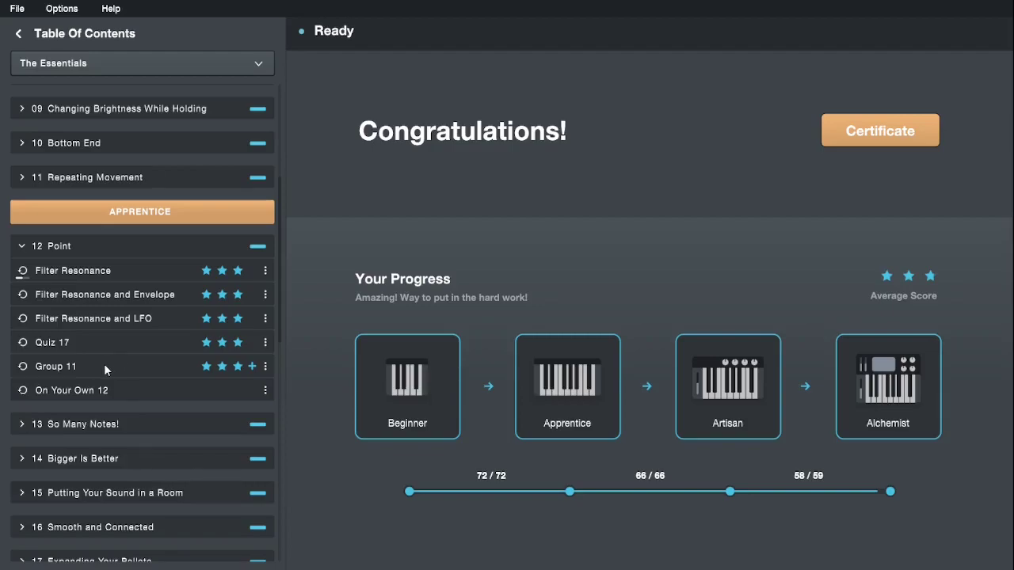
Open the Group 11 challenge in chapter 12 Point and stop the playback of its hidden patch.
scroll(99, 254, up, 8)
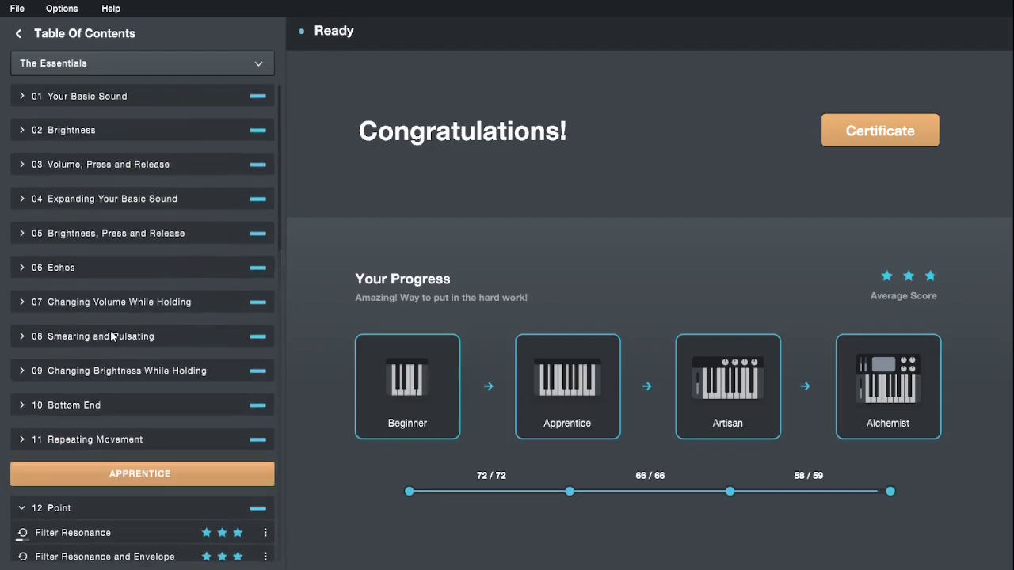
scroll(93, 165, down, 4)
scroll(93, 237, down, 4)
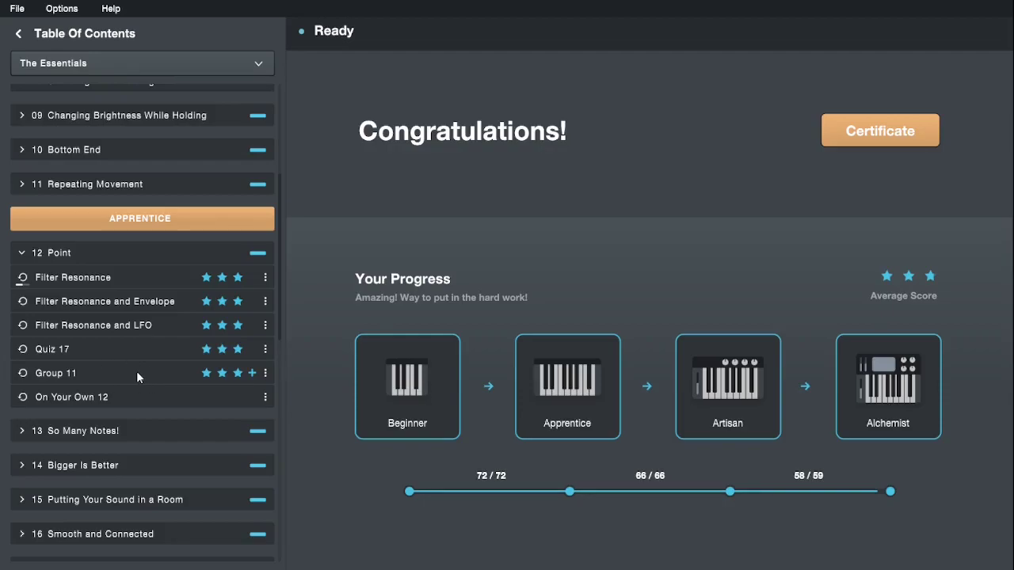
click(167, 373)
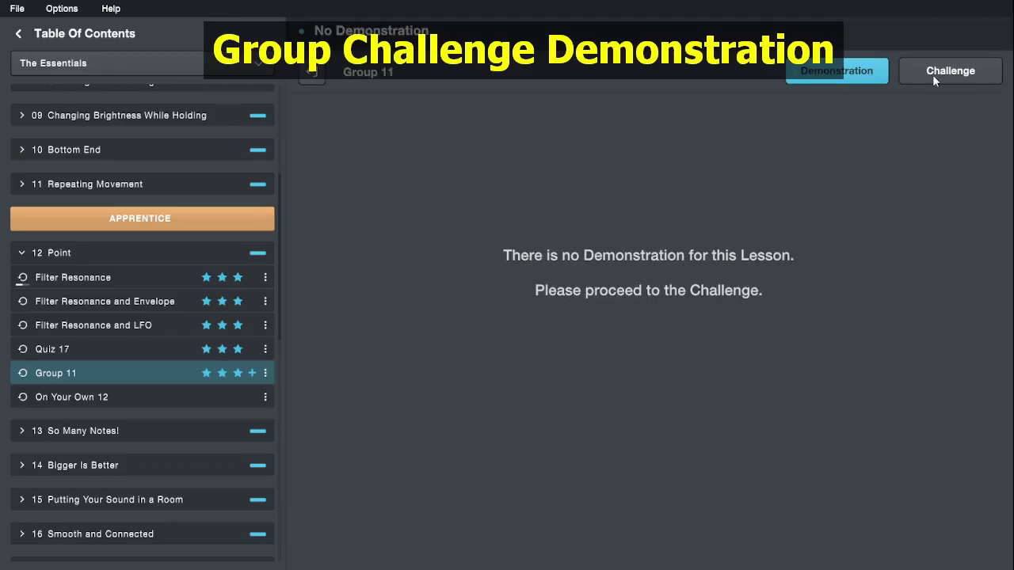
click(932, 74)
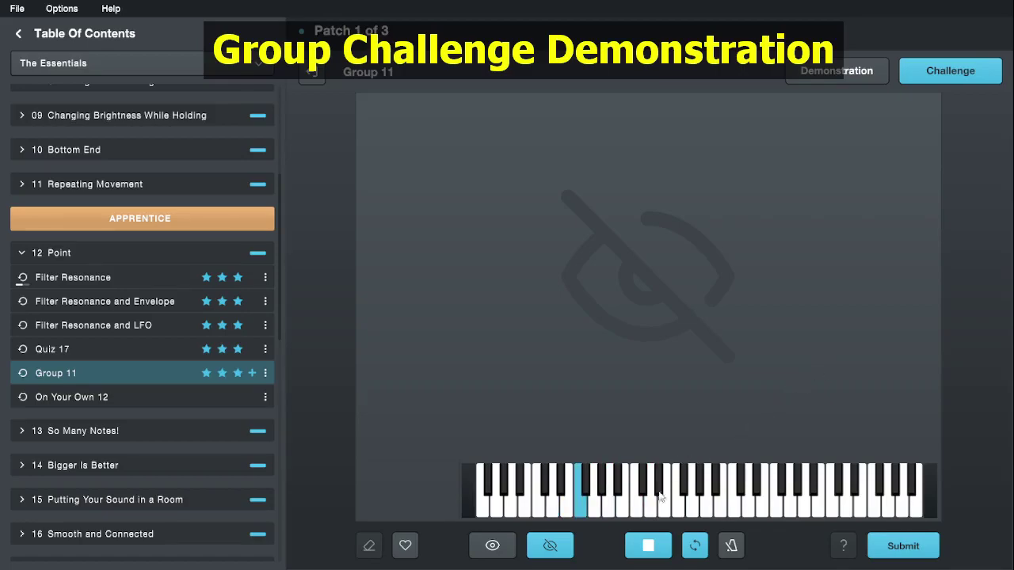
click(650, 547)
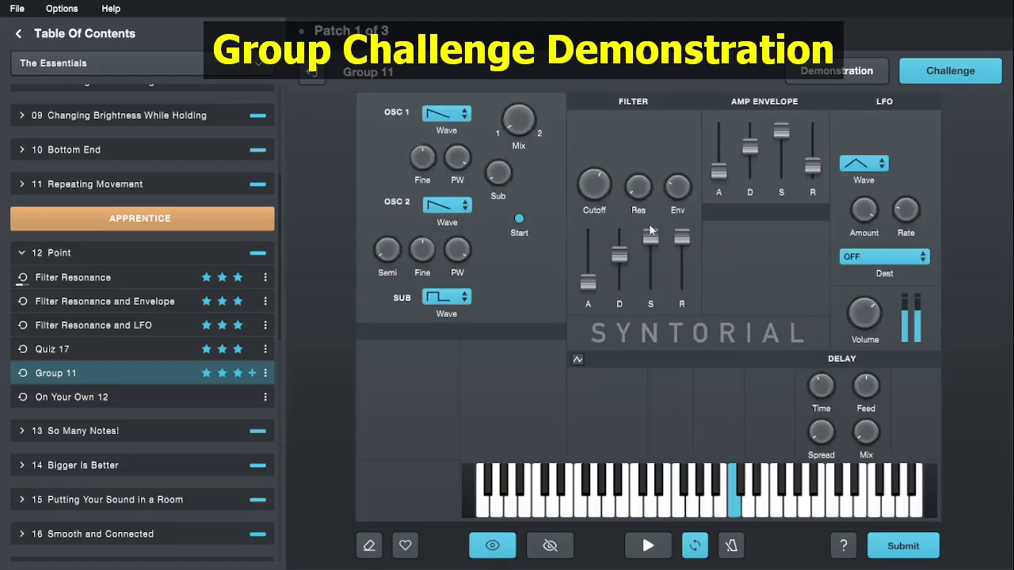
Set the filter envelope to minimum sustain with shorter decay and release, and move the oscillator mix to its centre.
drag(620, 258, 649, 283)
drag(681, 238, 682, 267)
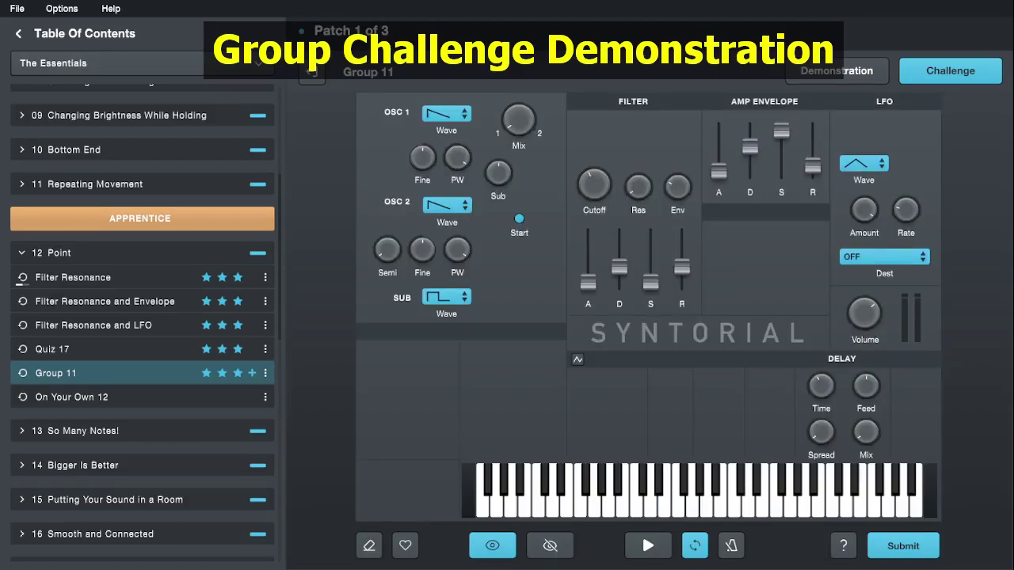
drag(509, 127, 522, 89)
drag(619, 269, 619, 260)
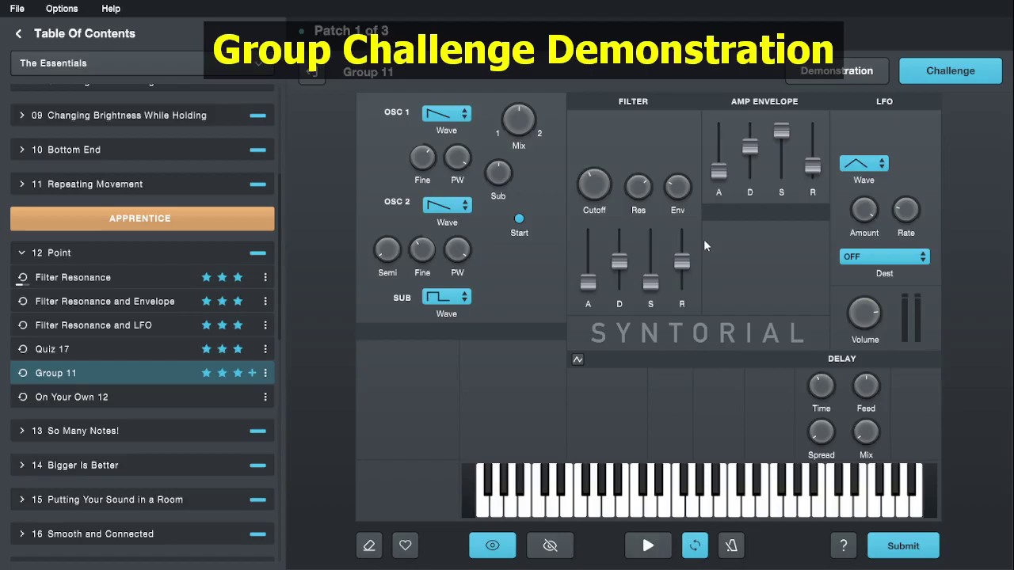
Lengthen the amp envelope's release slightly and switch between the hidden patch and the recreated patch to compare them.
drag(824, 172, 825, 168)
key(h)
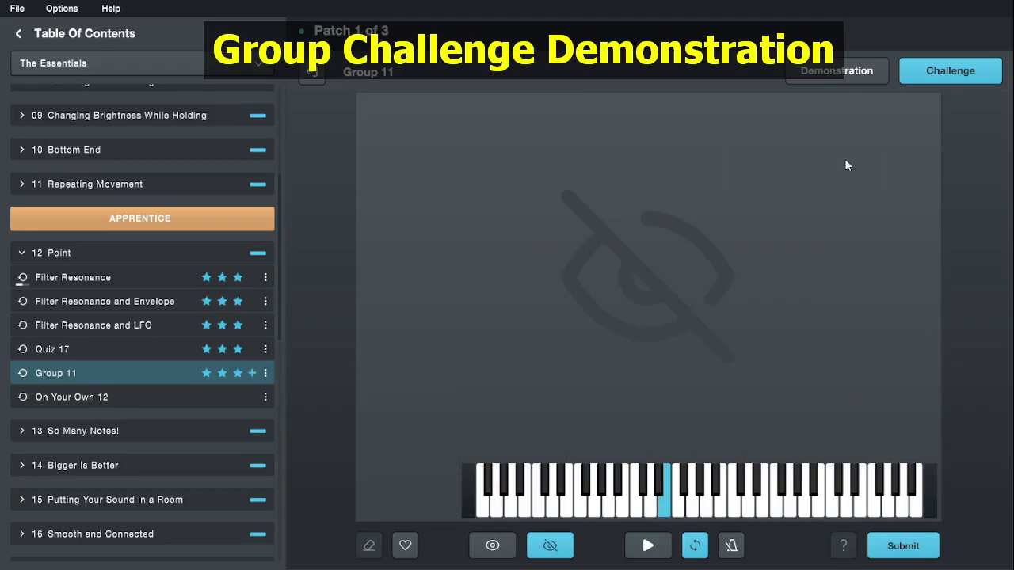
key(h)
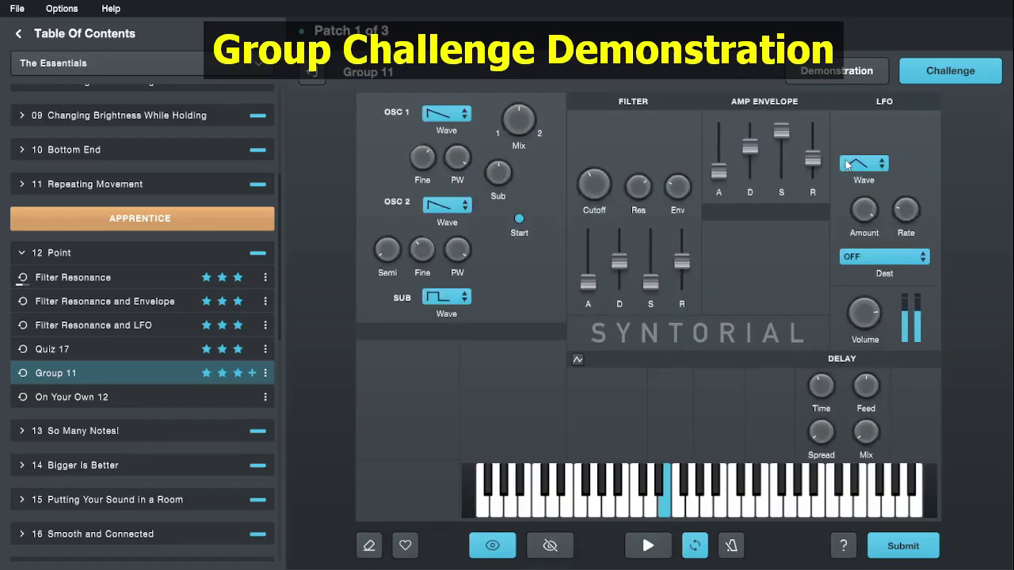
key(h)
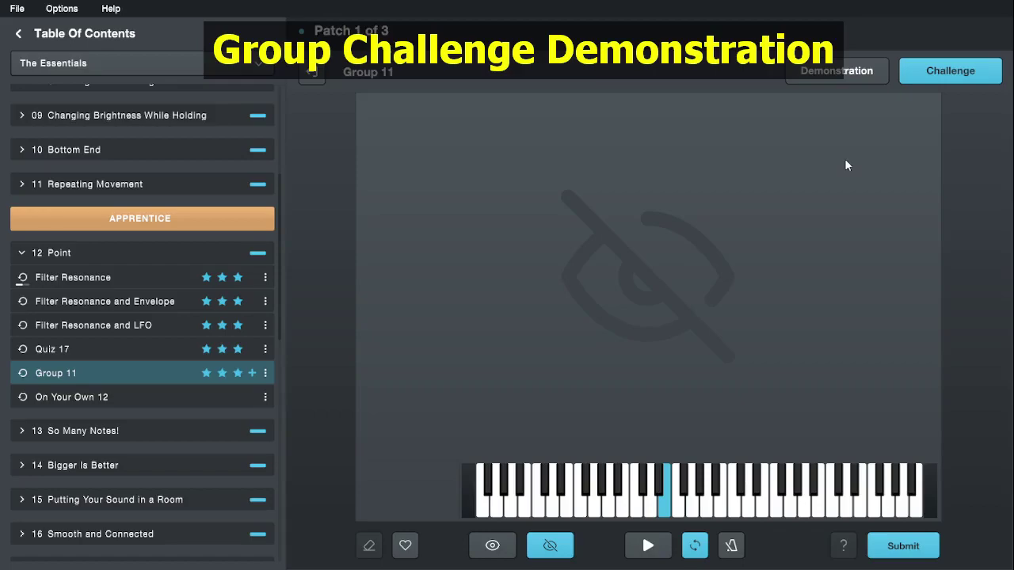
Return to the recreated Group 11 patch, request a hint on it and submit it for scoring.
key(h)
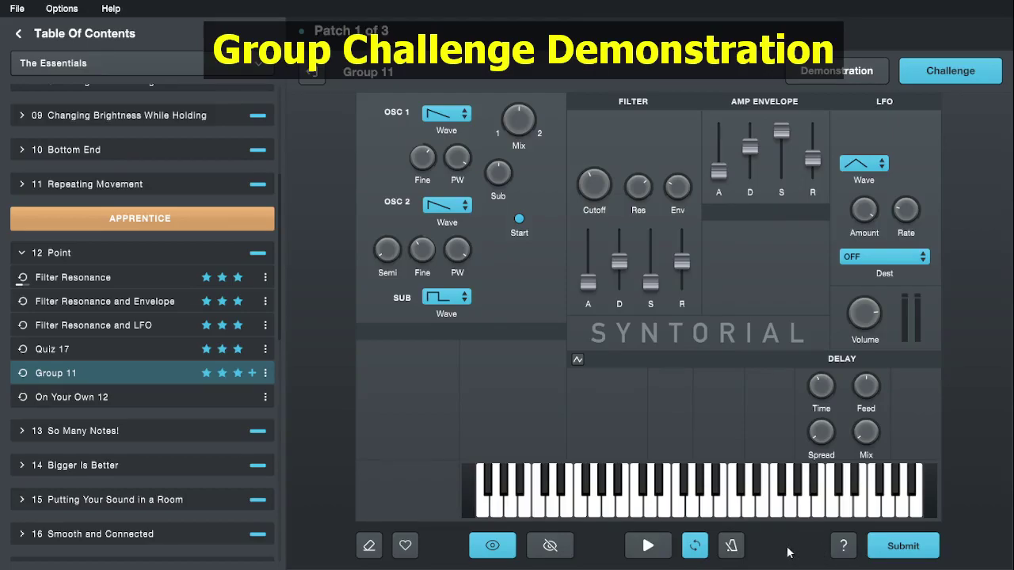
click(845, 547)
click(921, 546)
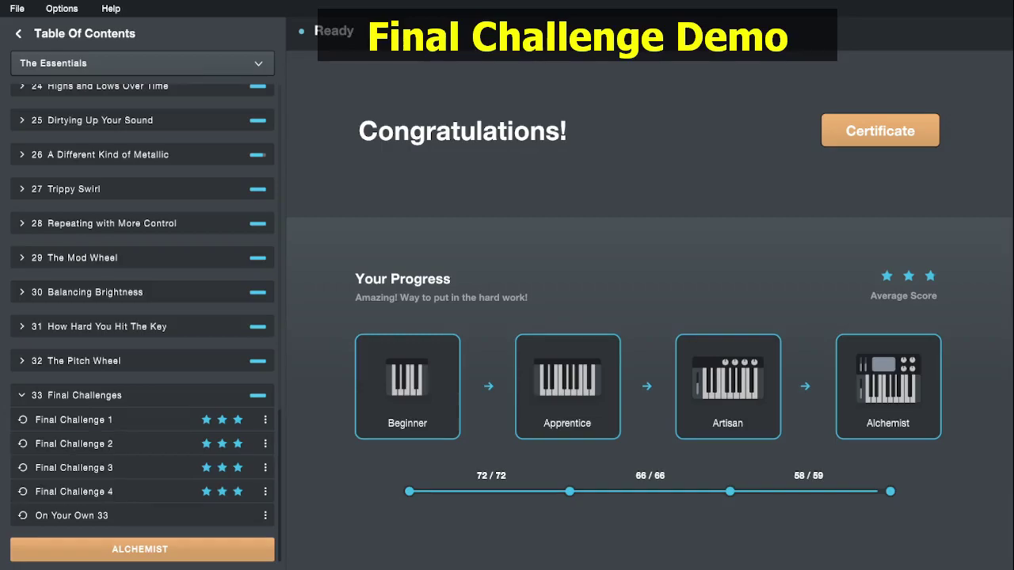
Open the challenge of Final Challenge 2 in chapter 33 and stop the playback of its hidden patch.
click(168, 444)
scroll(251, 434, down, 15)
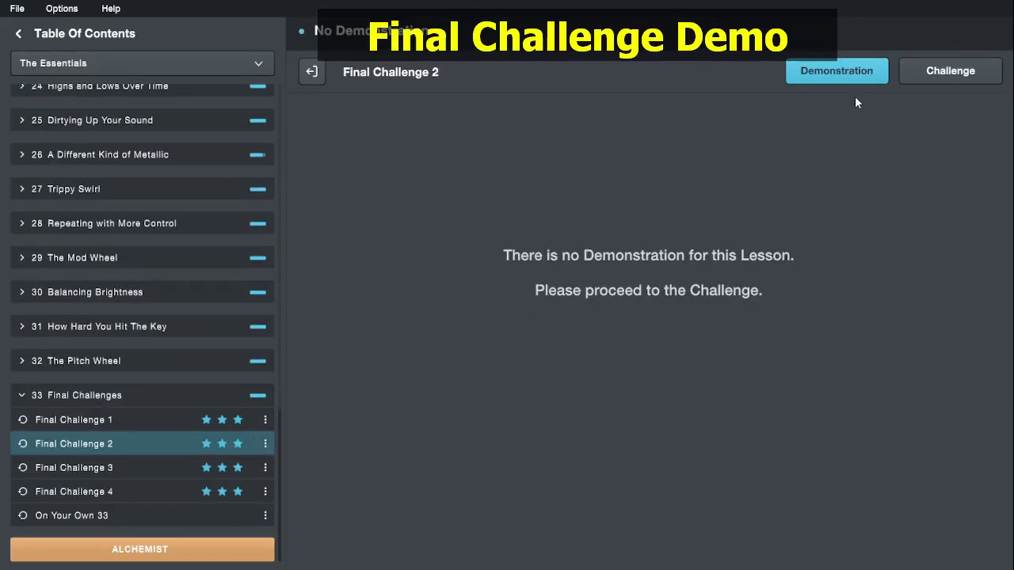
click(953, 76)
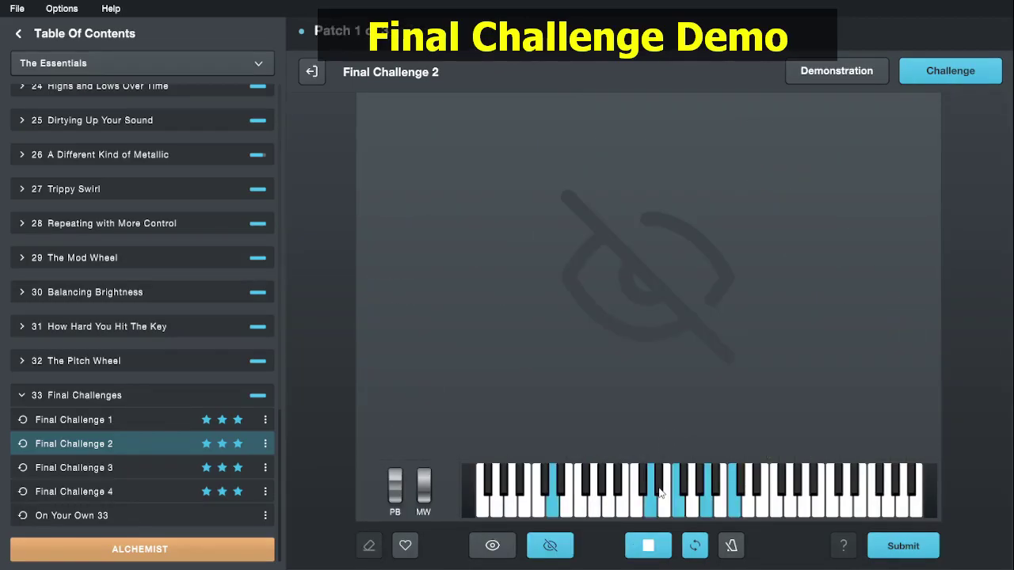
click(649, 547)
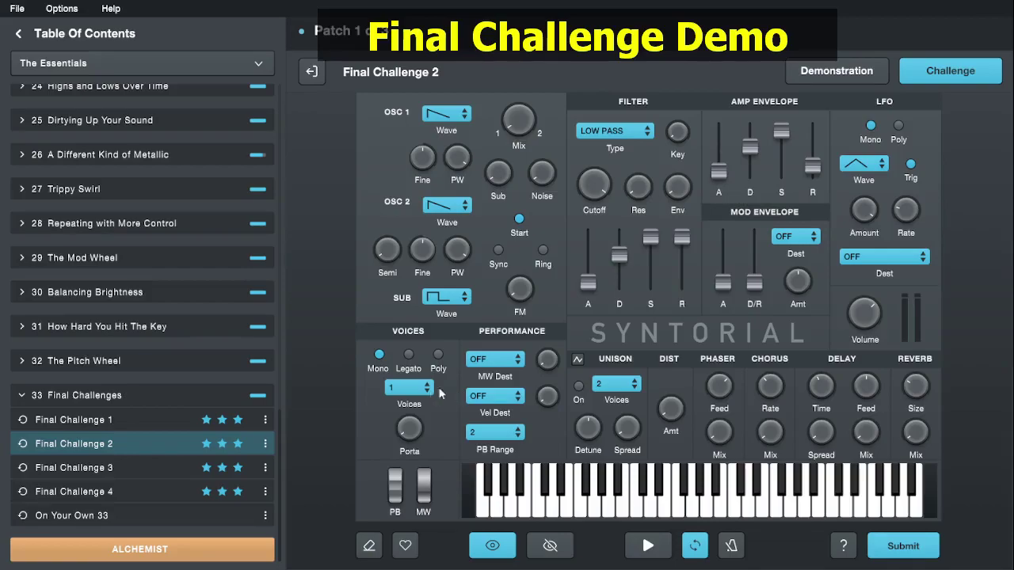
Set the voices to Poly with 5 voices and switch oscillator 1 to a pulse wave.
click(440, 355)
click(428, 385)
click(454, 113)
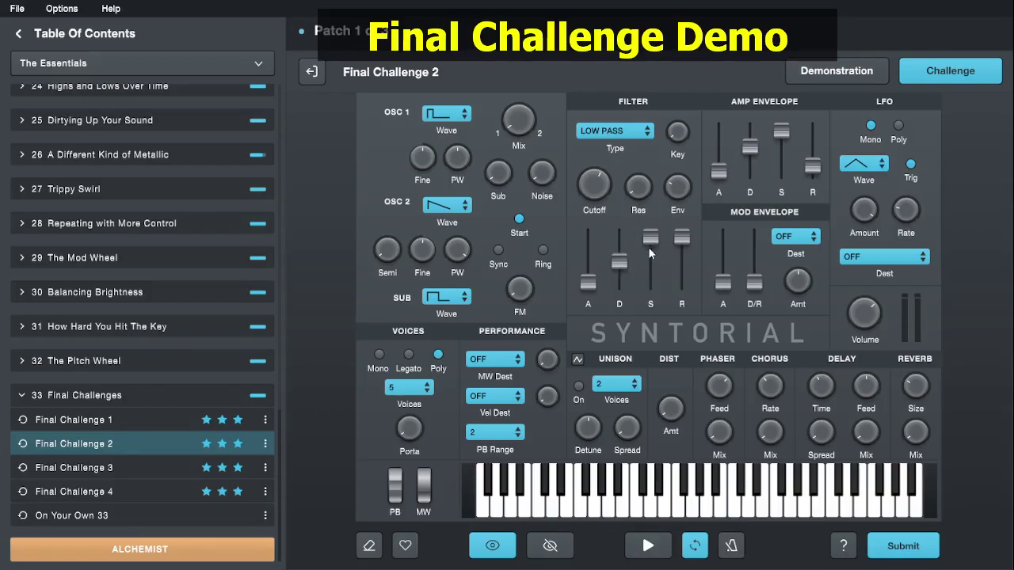
Set the filter envelope to minimum sustain with shorter release and slightly longer decay, and lengthen the amp envelope's attack slightly.
drag(649, 247, 650, 284)
drag(681, 238, 683, 264)
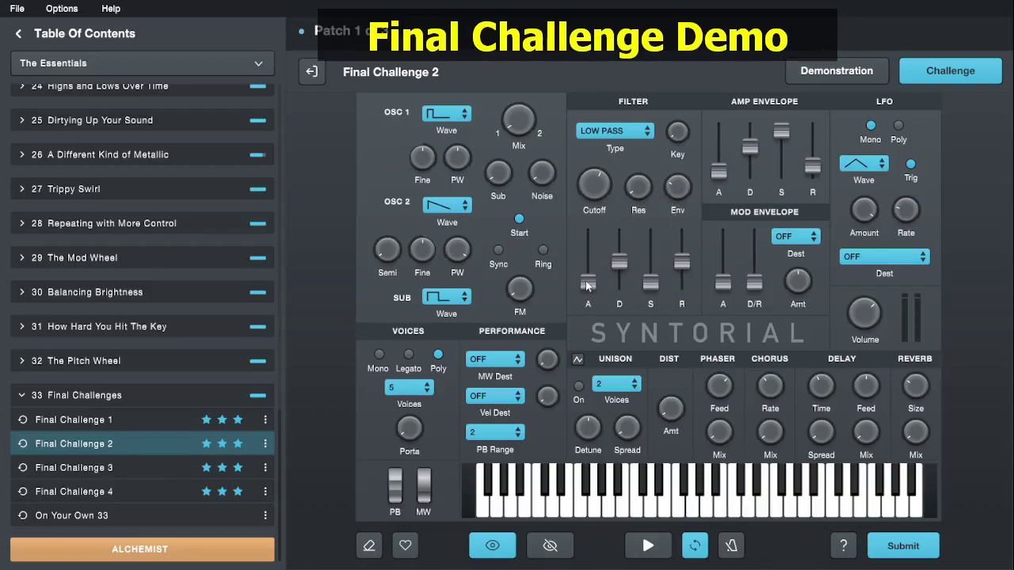
drag(619, 263, 622, 253)
drag(722, 166, 722, 161)
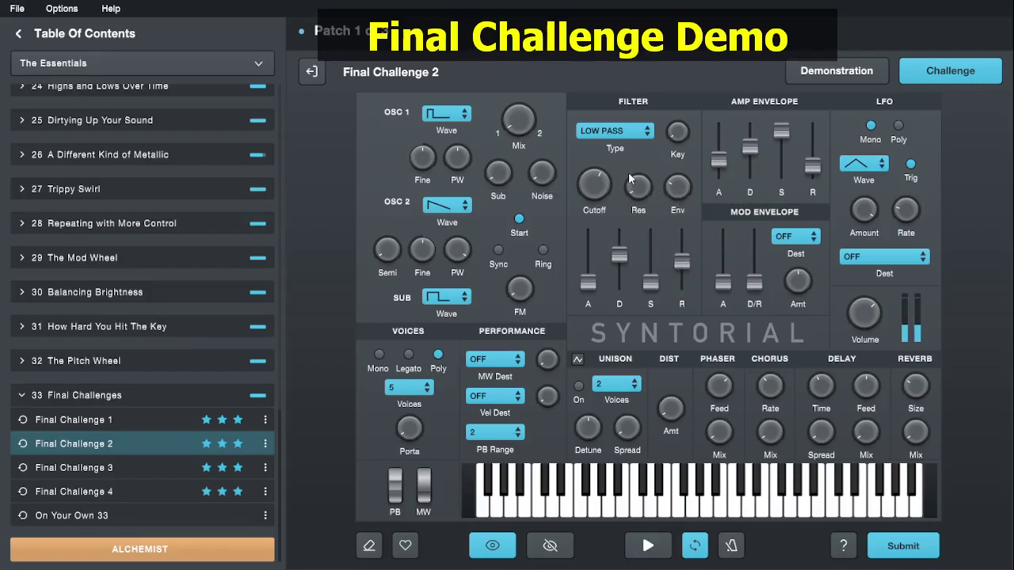
Switch repeatedly between the hidden patch and the recreated patch to compare their sounds.
key(Tab)
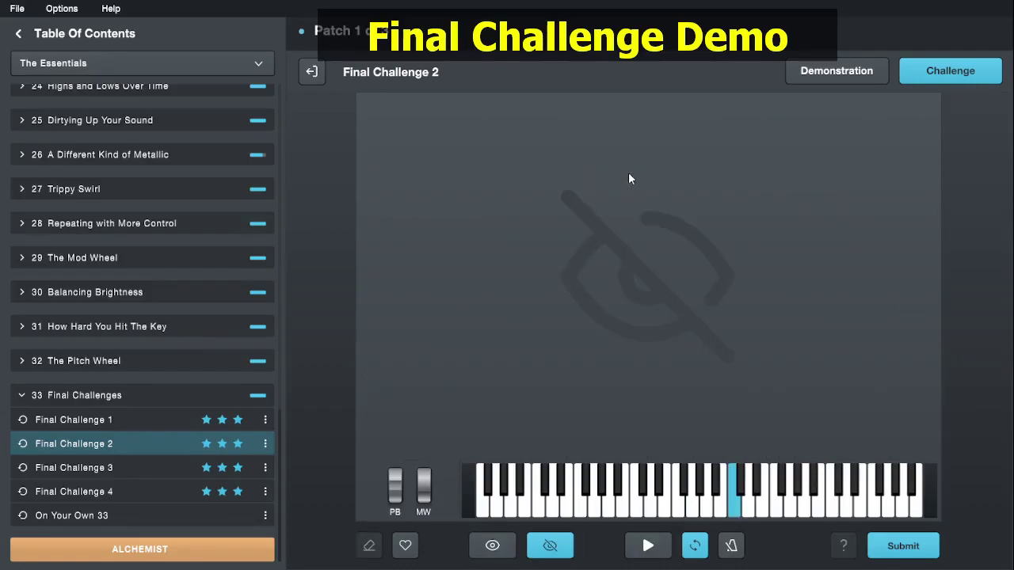
key(Tab)
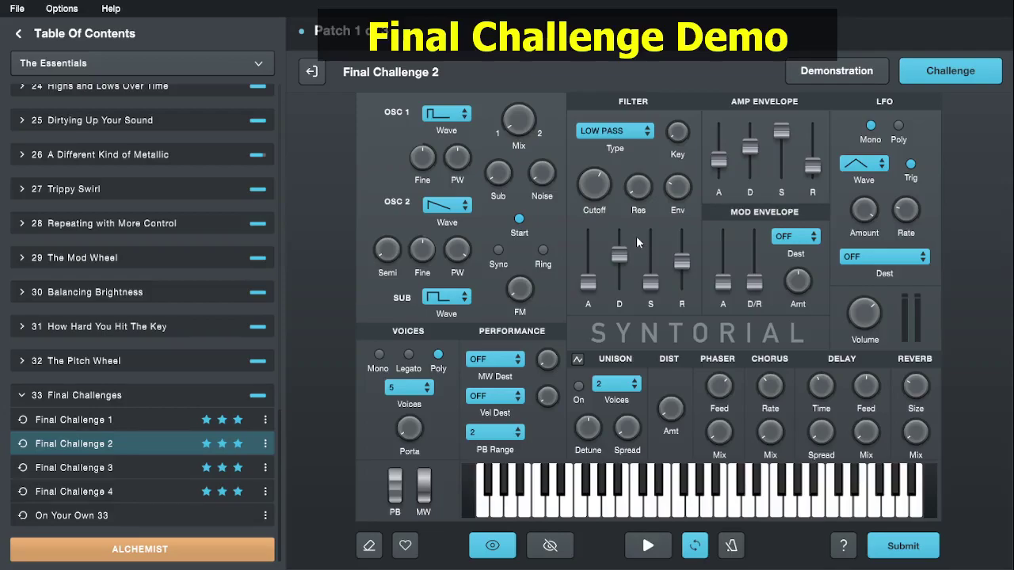
key(Tab)
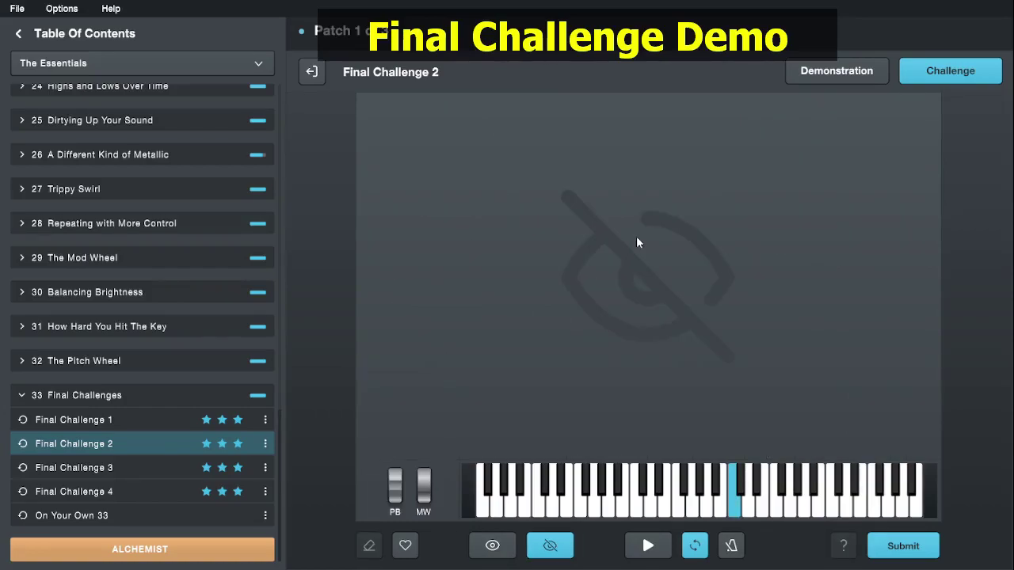
key(Tab)
key(Tab)
key(Tab)
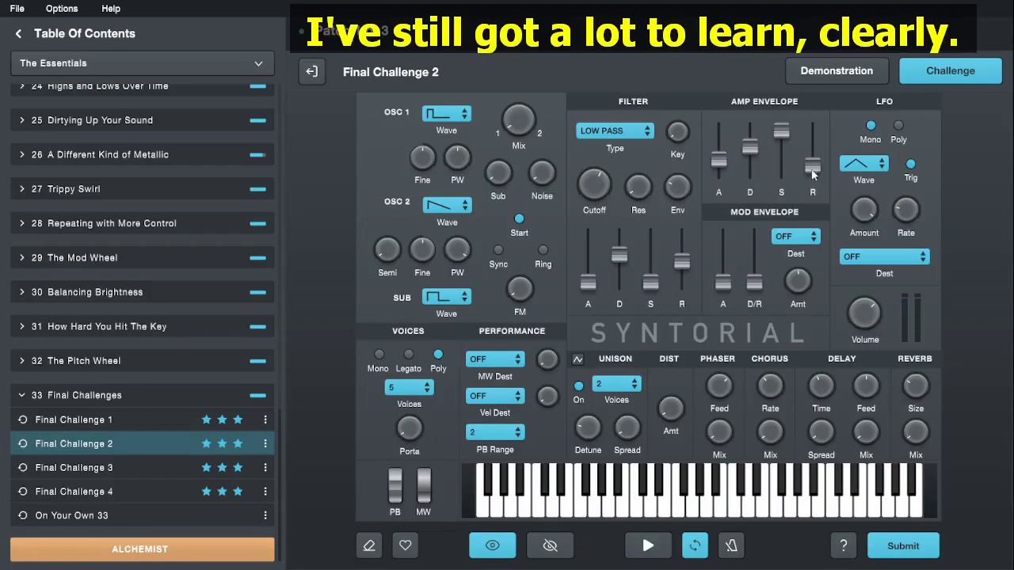
Lengthen the amp envelope's release and decay with sustain at minimum, and try oscillator 1 as a sawtooth before returning it to a narrow pulse.
drag(812, 166, 810, 162)
drag(786, 141, 753, 145)
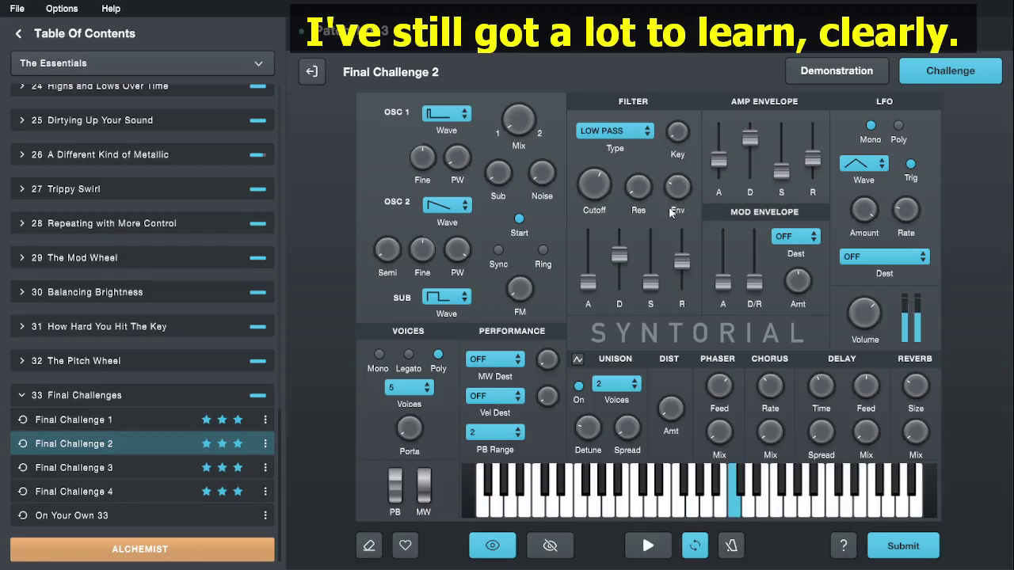
click(454, 120)
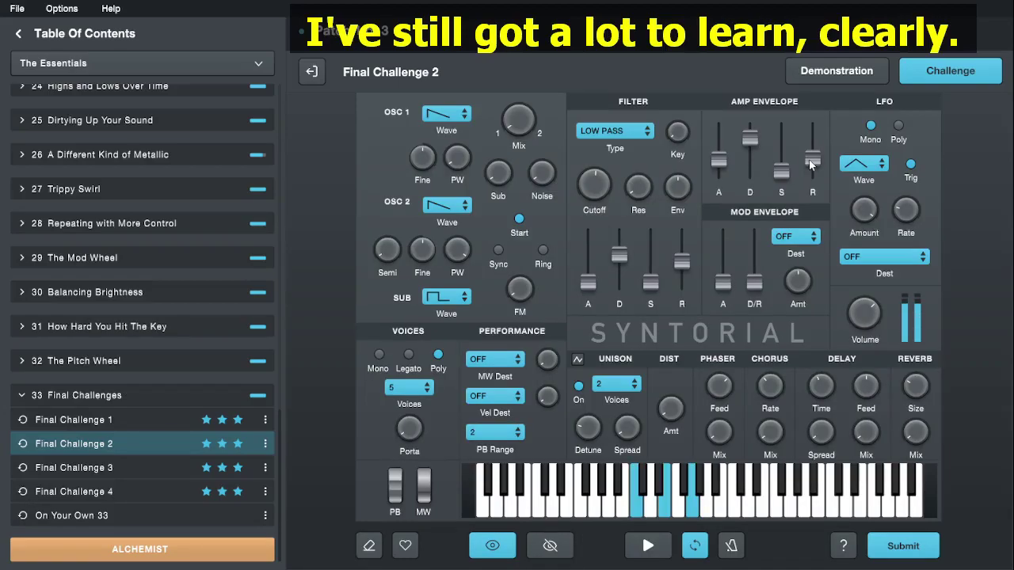
drag(621, 255, 626, 258)
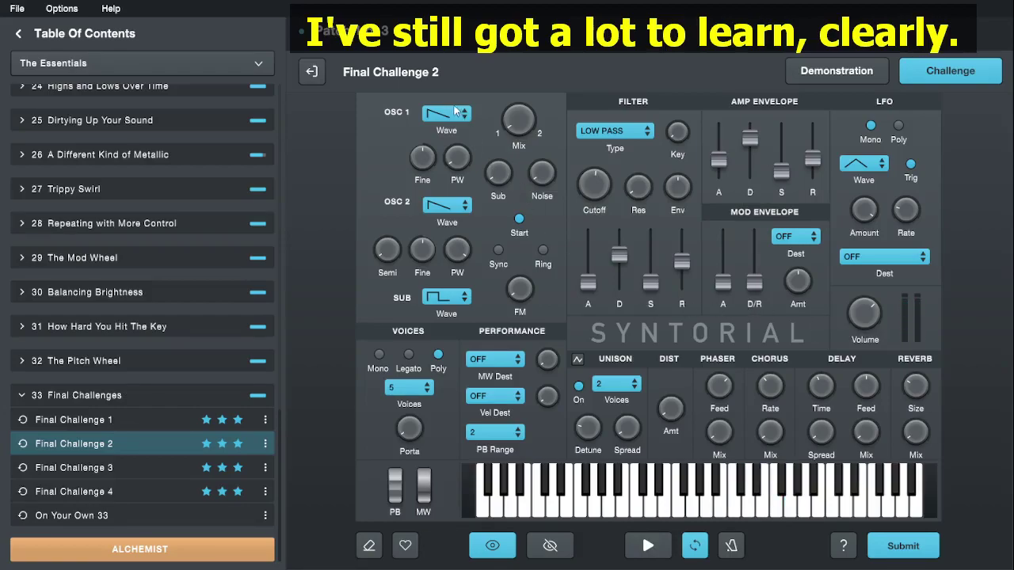
drag(455, 154, 460, 174)
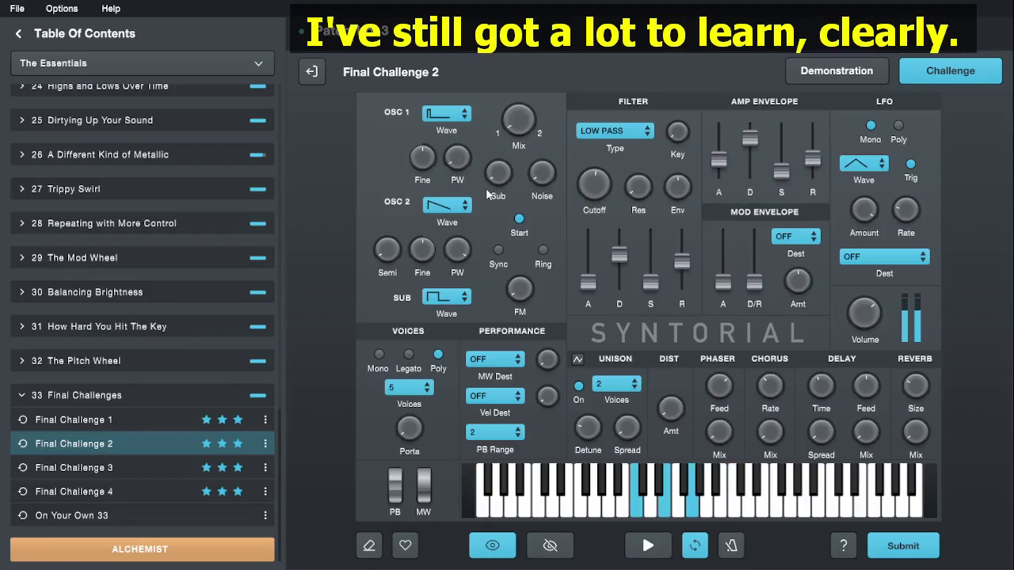
Compare the hidden patch with the recreated Final Challenge 2 patch and request a hint on the incorrect controls.
key(h)
key(h)
key(h)
key(h)
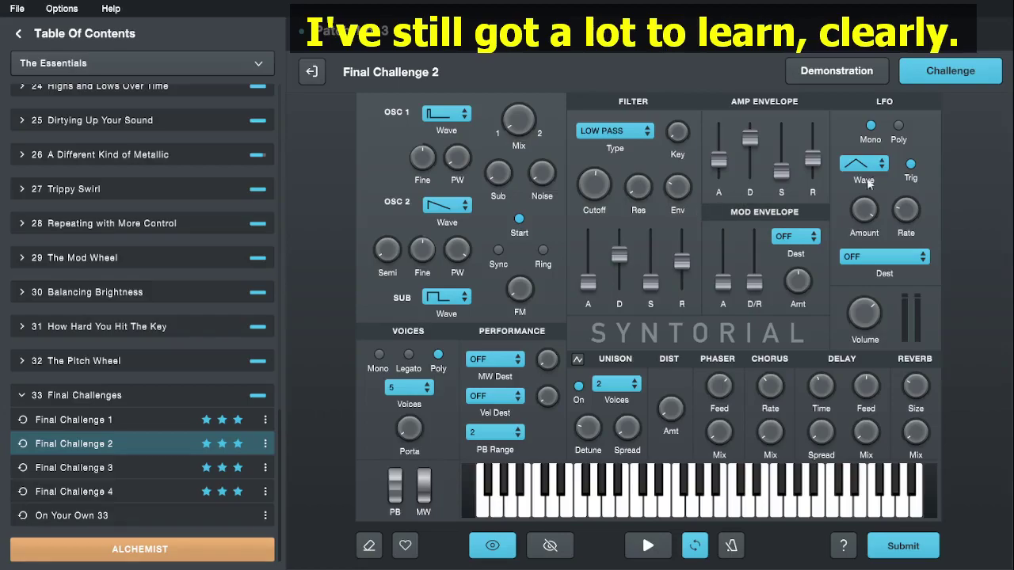
click(843, 546)
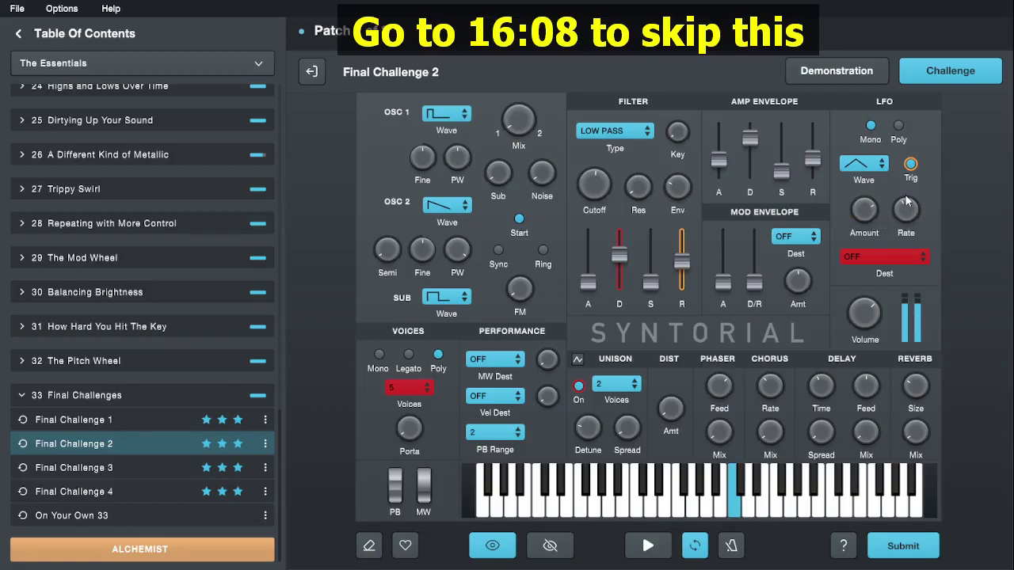
Set the LFO destination to PW and compare the patch with the hidden one.
drag(884, 250, 877, 364)
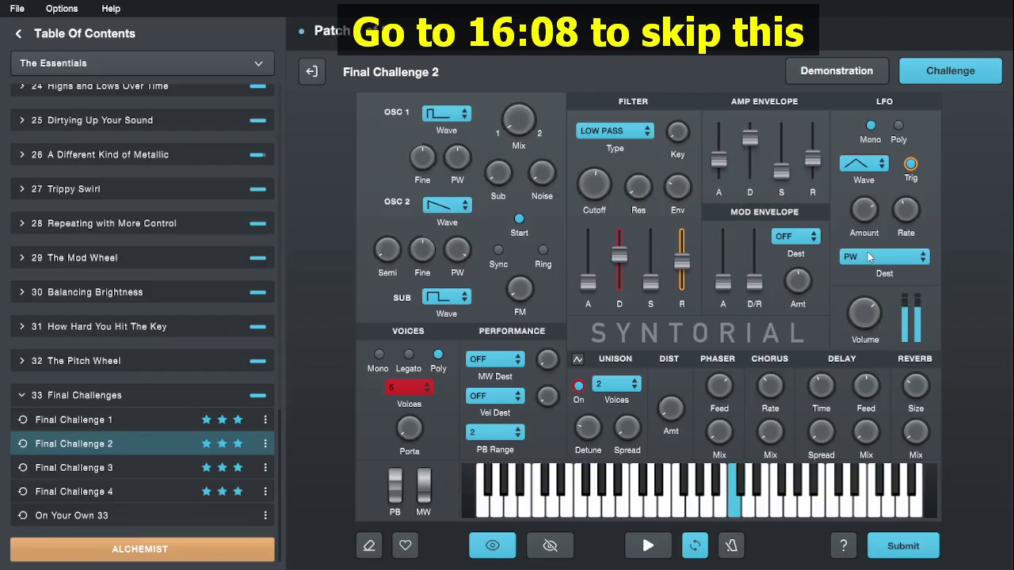
key(Tab)
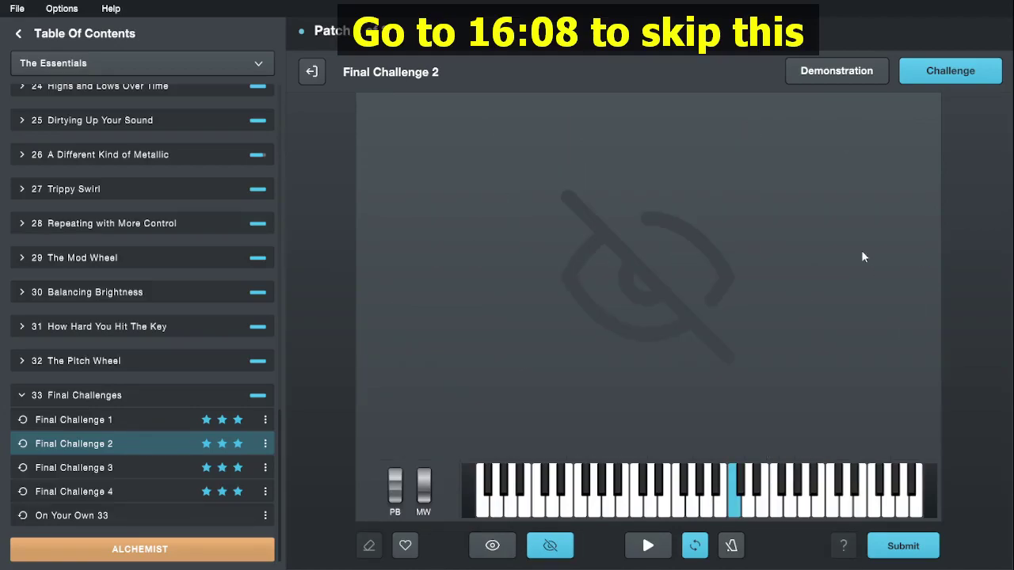
key(Tab)
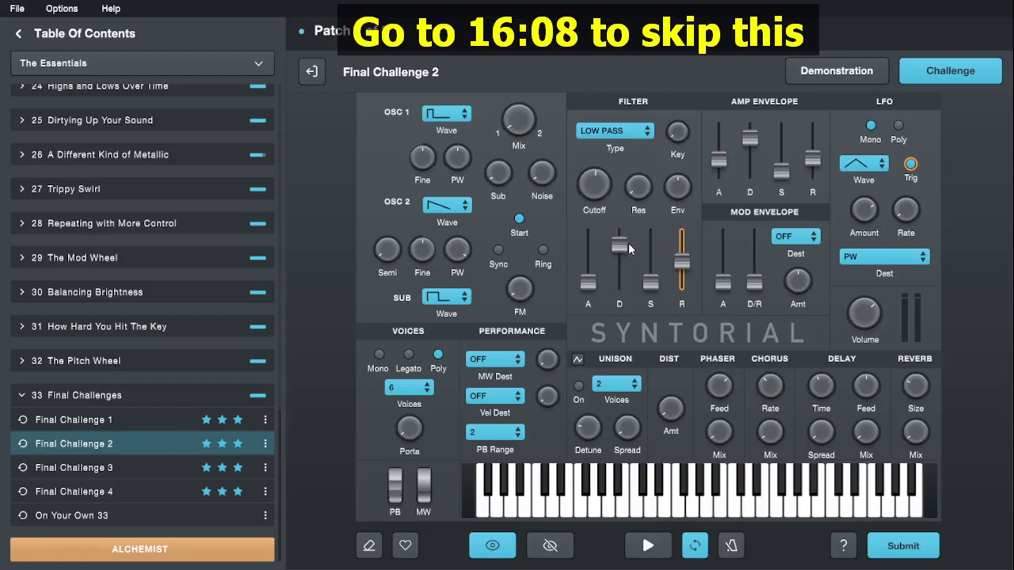
Try a shorter filter envelope decay and small changes to the amp envelope's decay, and request another hint.
drag(619, 244, 620, 259)
drag(750, 138, 752, 133)
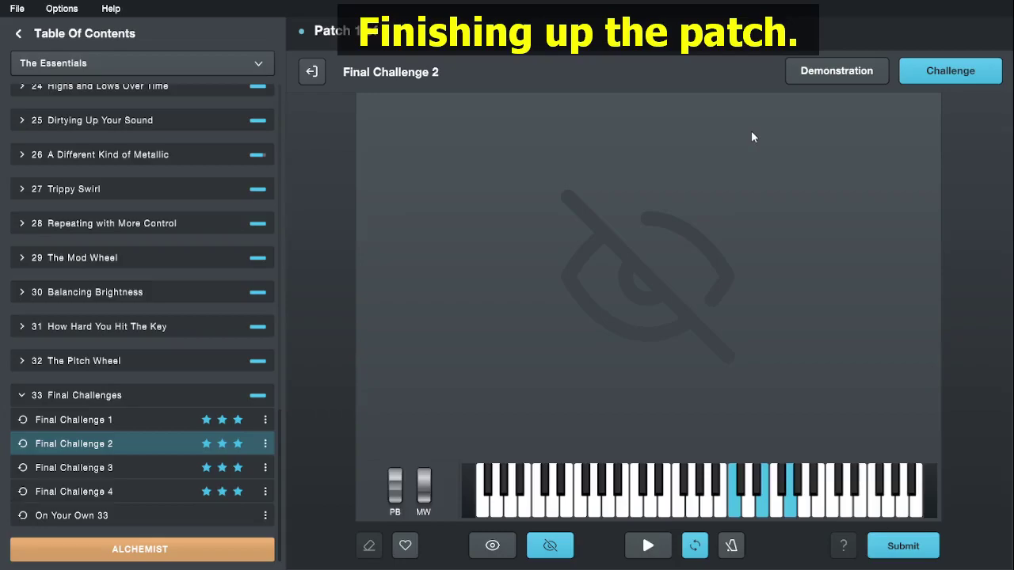
drag(752, 136, 752, 144)
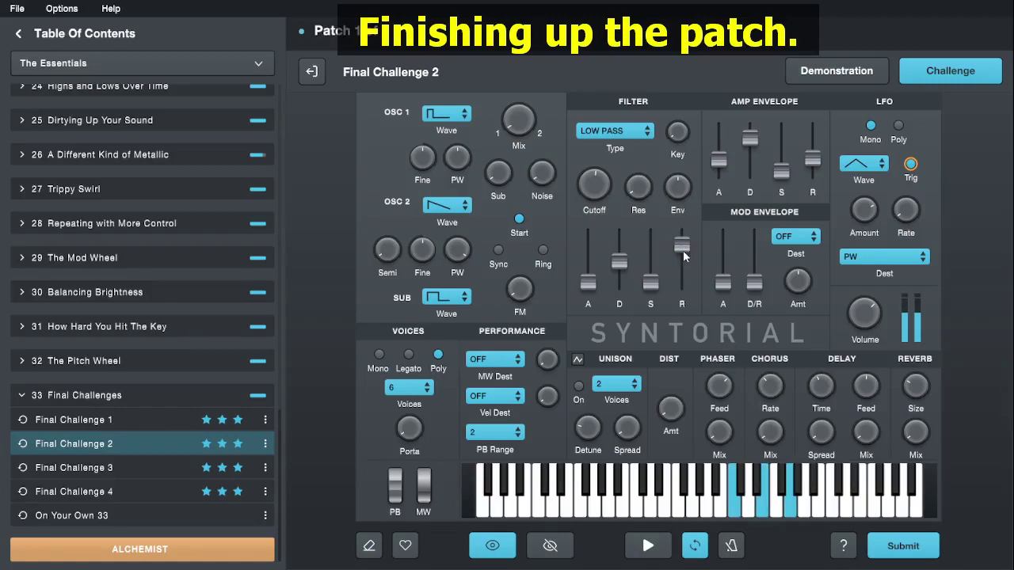
click(842, 543)
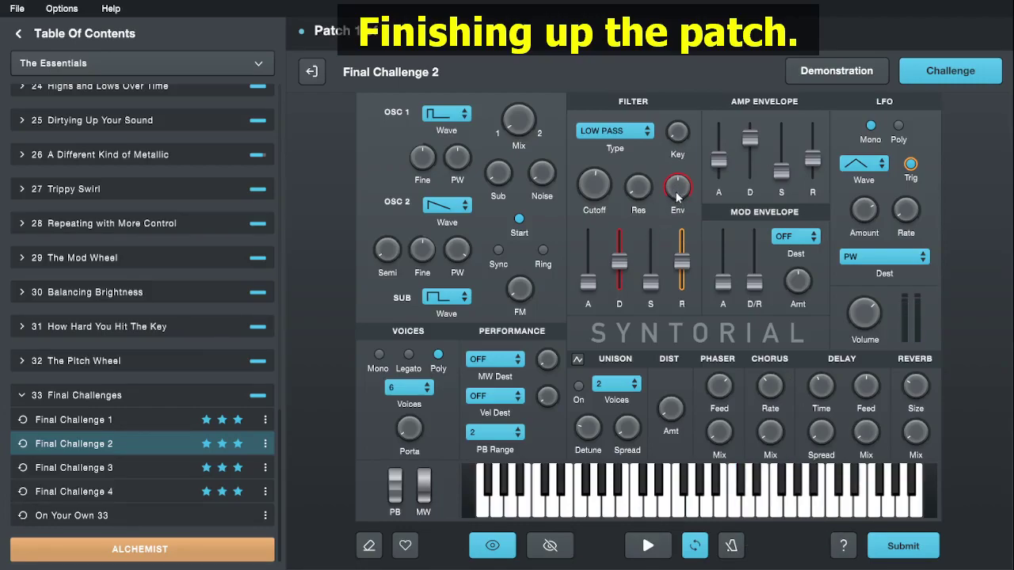
Lengthen the filter envelope's decay and submit the Final Challenge 2 patch for scoring.
mouse_move(623, 263)
mouse_down()
mouse_move(621, 251)
mouse_move(620, 263)
mouse_up()
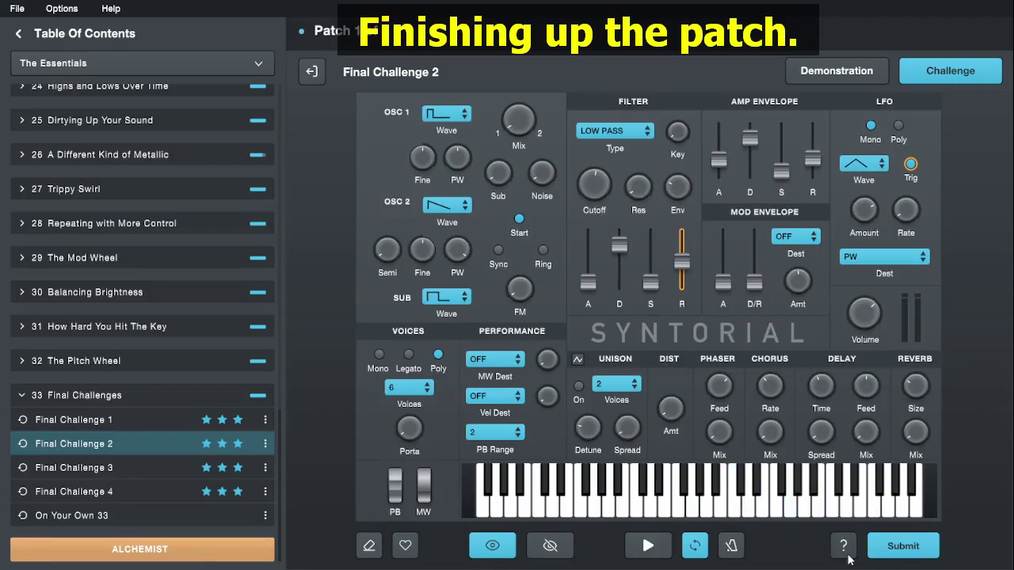
click(896, 554)
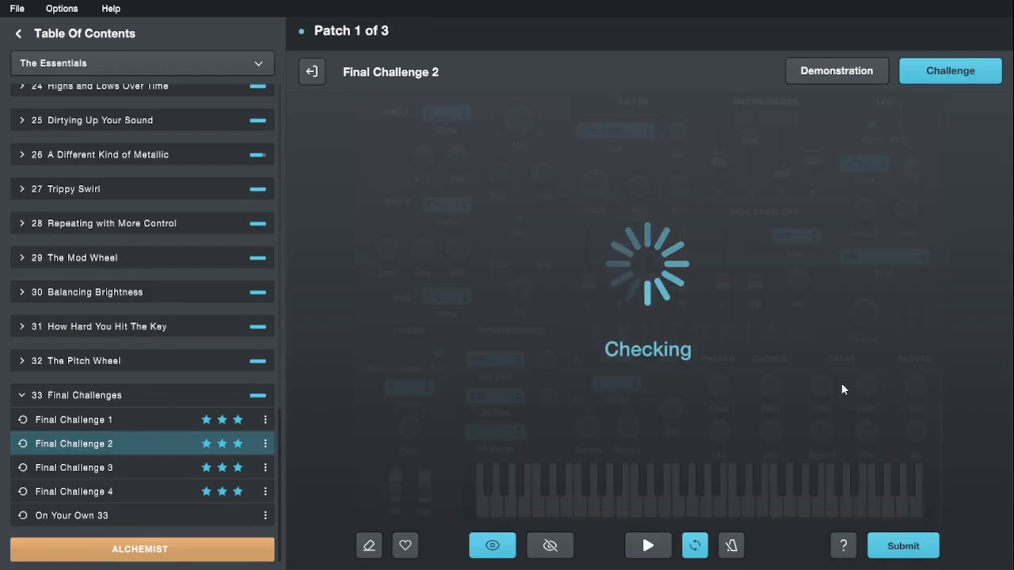
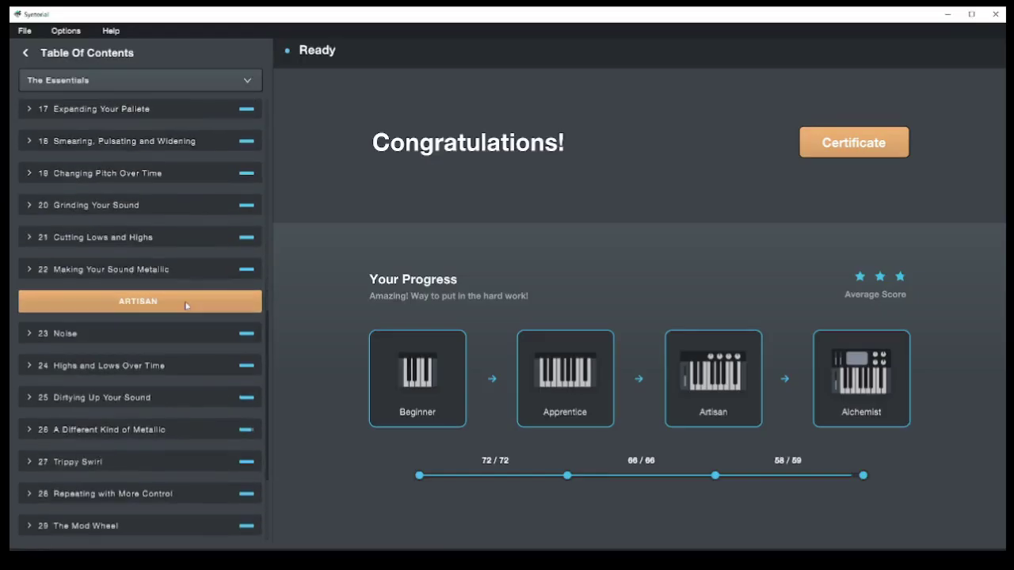
Browse the table of contents, expand chapter 21 Cutting Lows and Highs and open the options of its Group 20 lesson.
scroll(185, 302, down, 4)
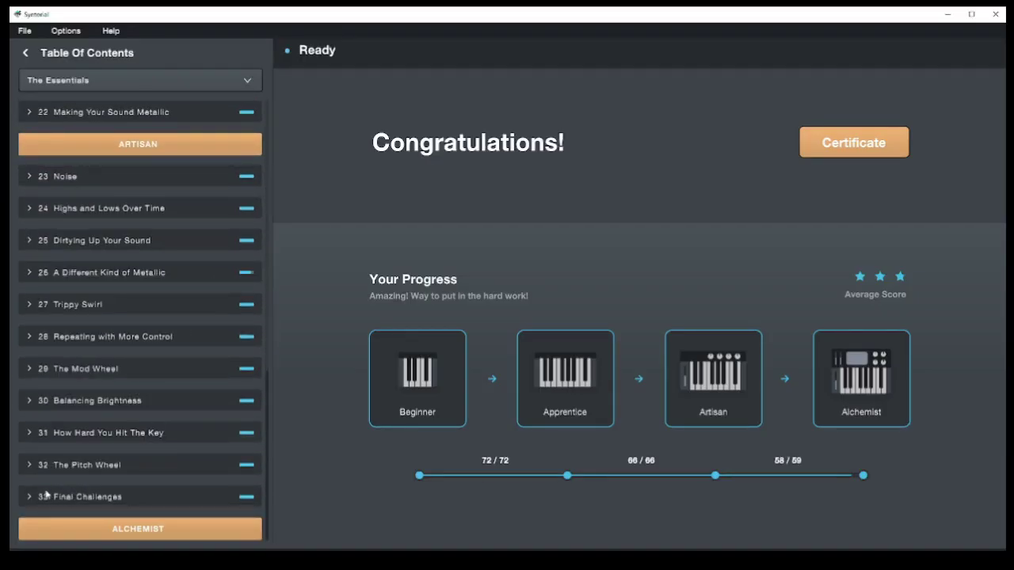
scroll(59, 481, up, 8)
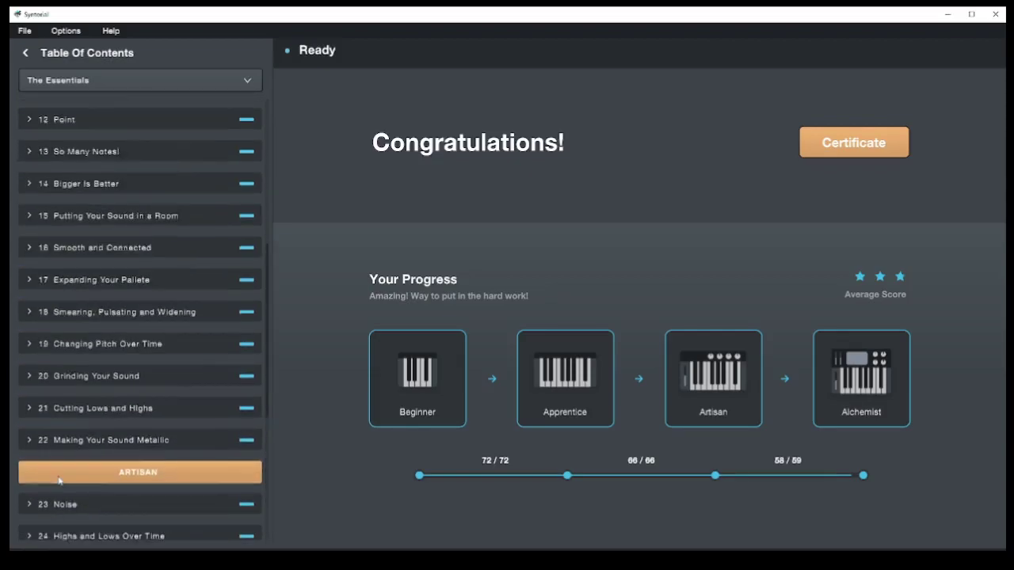
scroll(59, 480, up, 5)
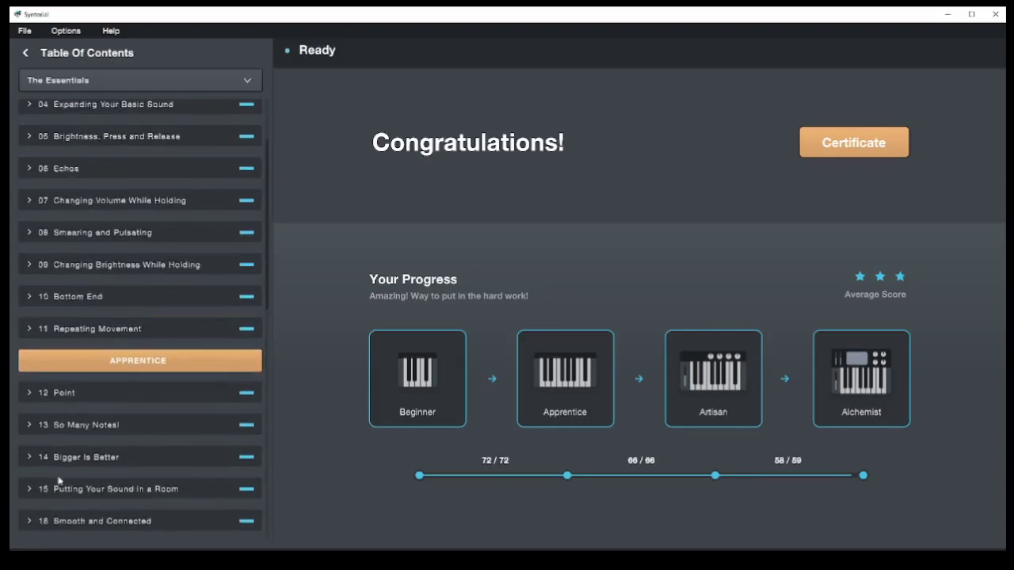
scroll(58, 480, down, 6)
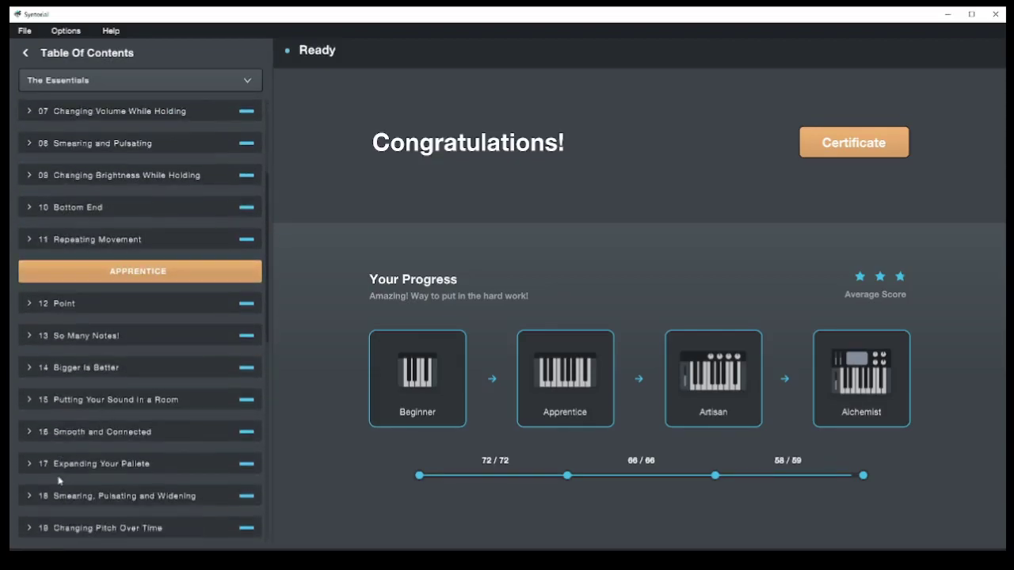
scroll(62, 481, down, 1)
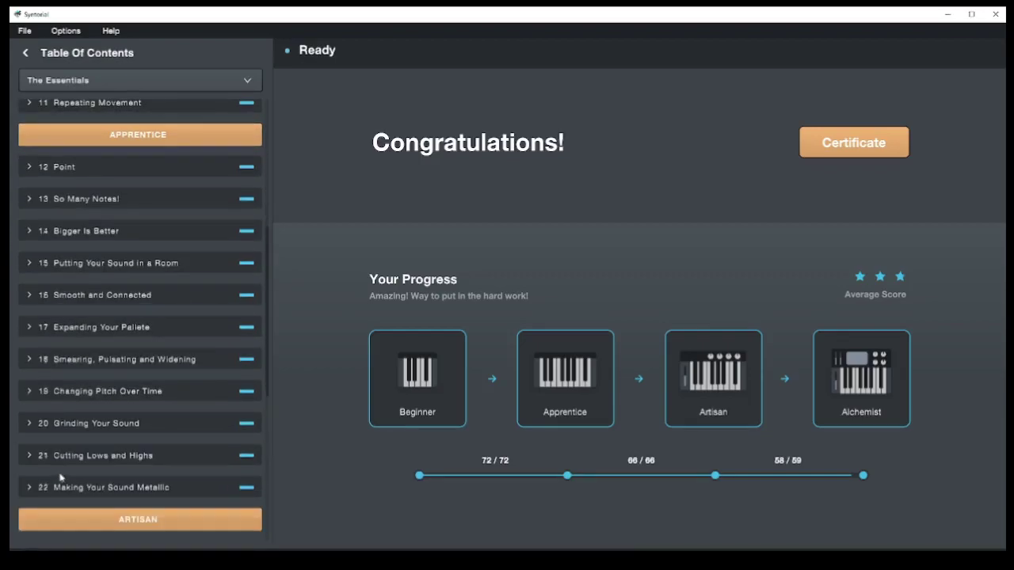
click(28, 456)
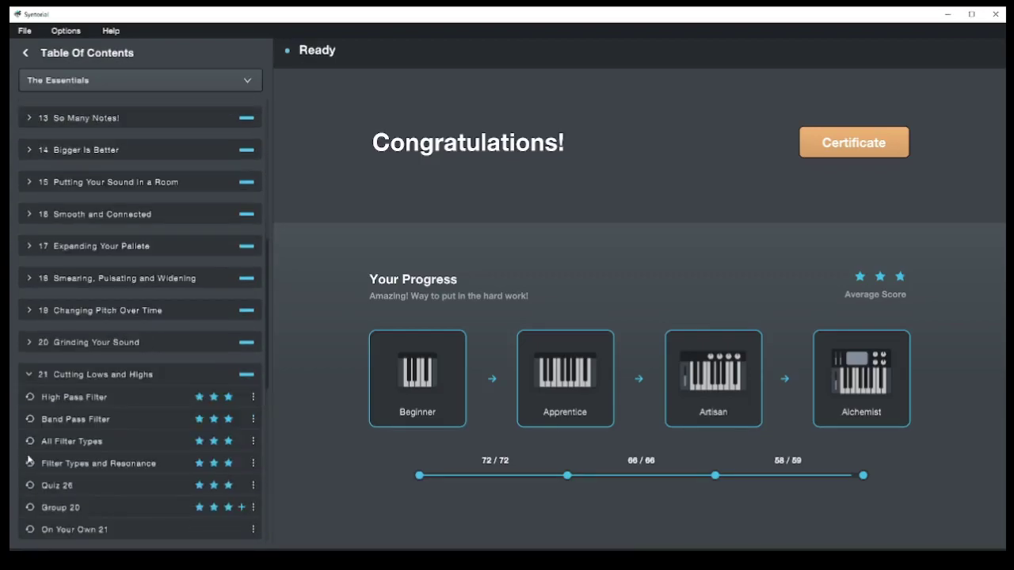
scroll(118, 406, down, 3)
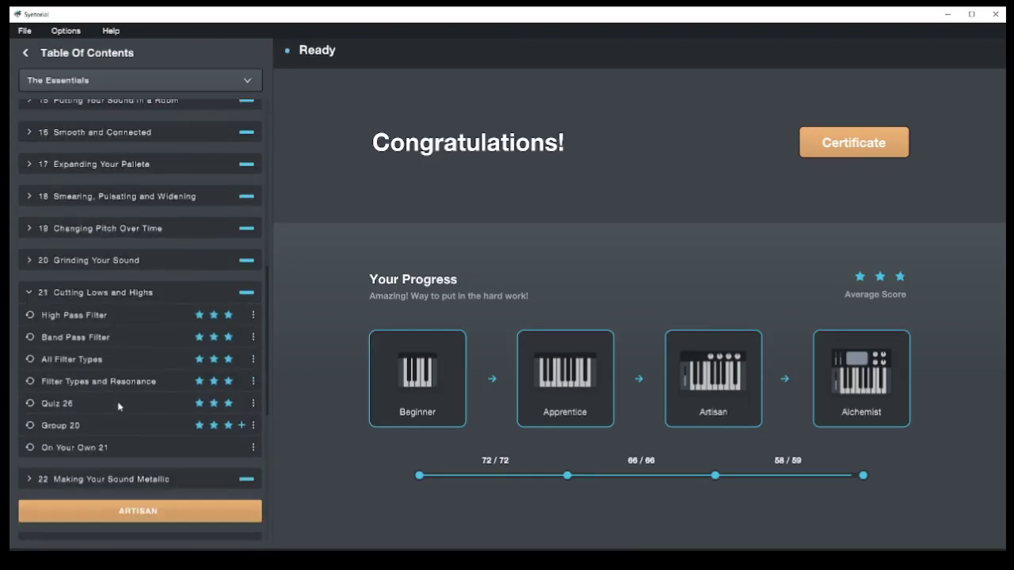
click(254, 425)
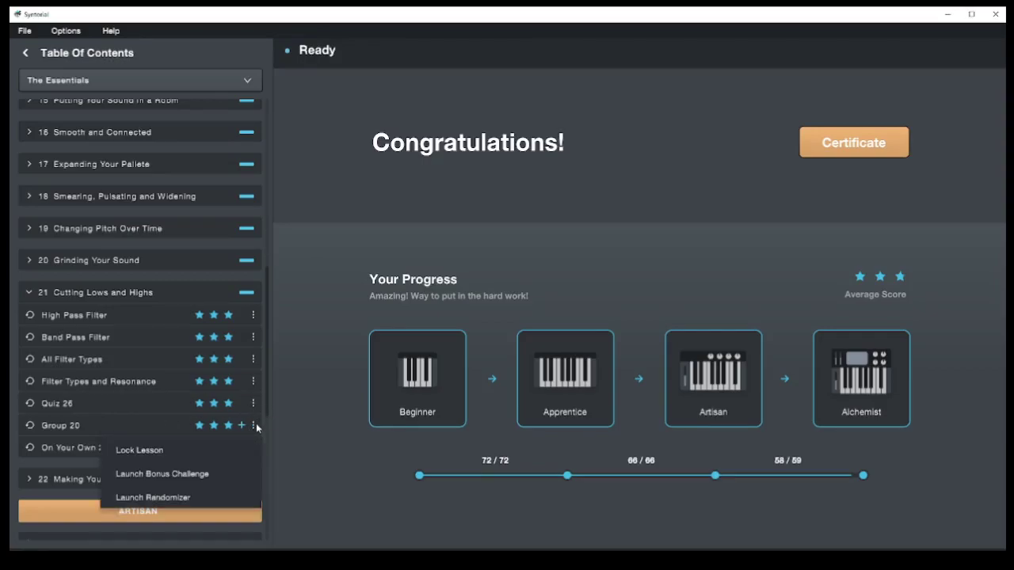
Launch the Randomizer for Group 20, start its challenge and audition the default patch with a few keyboard notes.
click(178, 499)
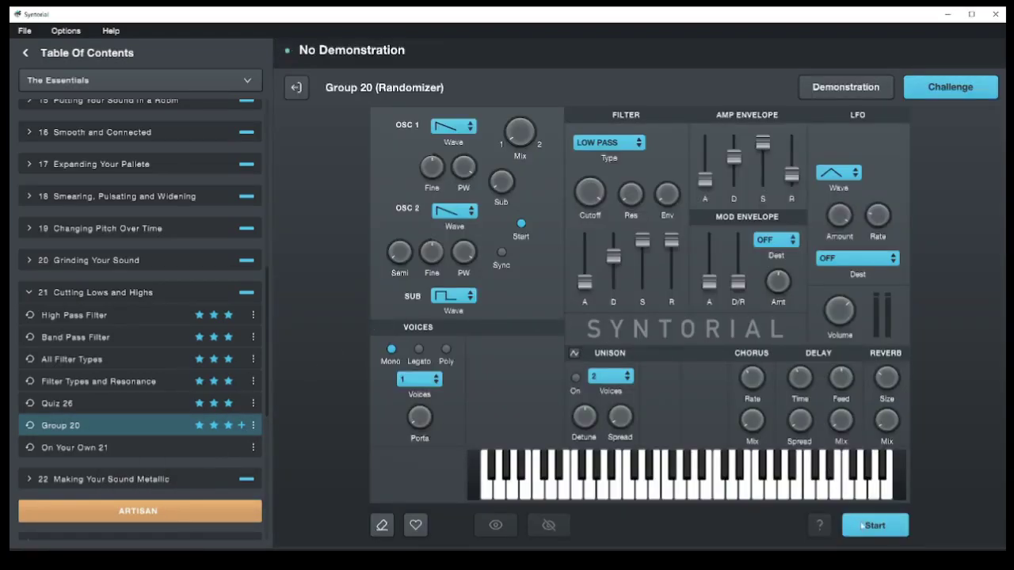
click(862, 526)
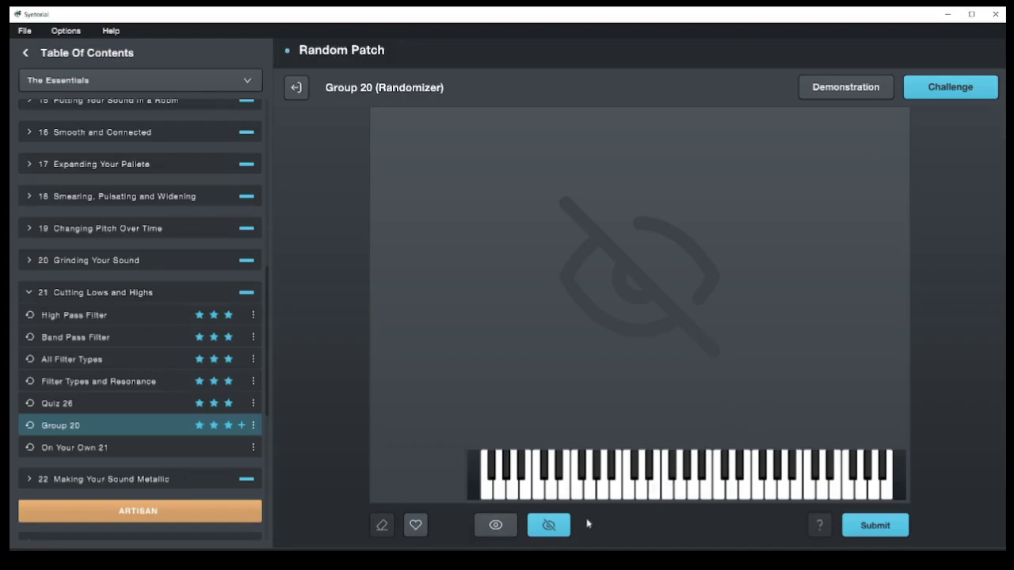
click(497, 526)
click(633, 492)
click(633, 493)
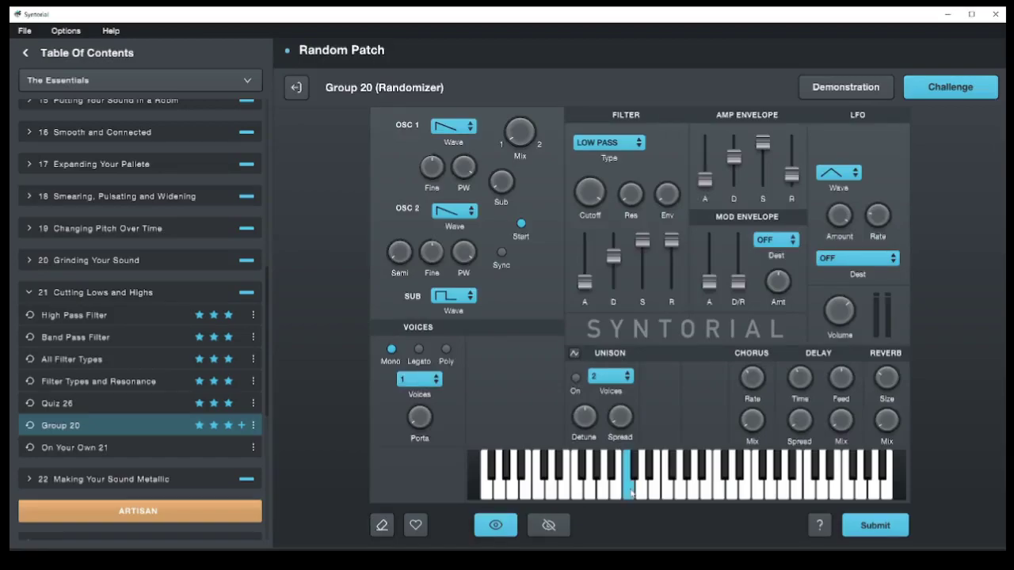
click(705, 492)
click(589, 491)
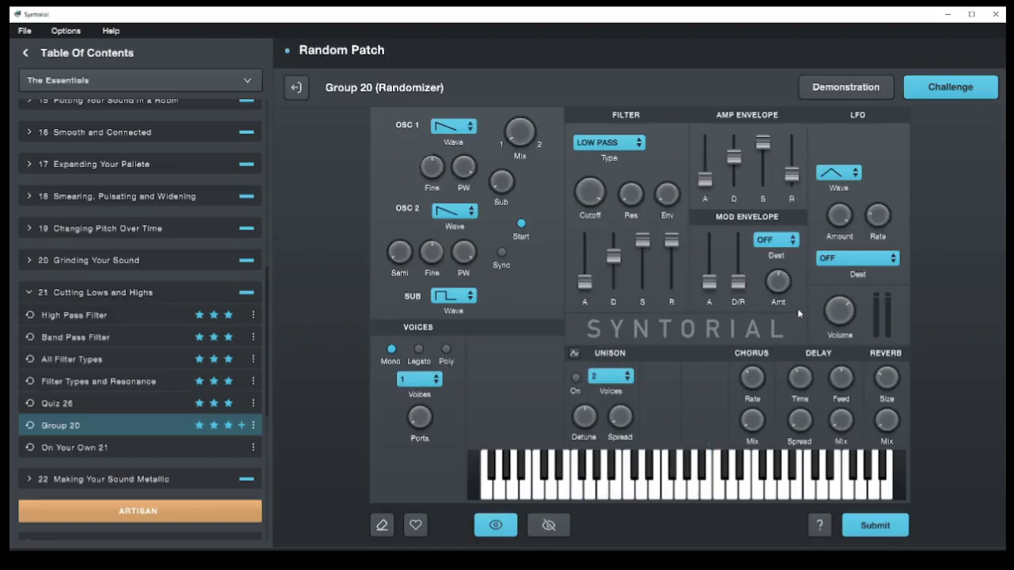
Raise the mod envelope attack, set filter release and sustain to minimum, lengthen filter decay and adjust the cutoff to 0.81.
drag(712, 284, 672, 284)
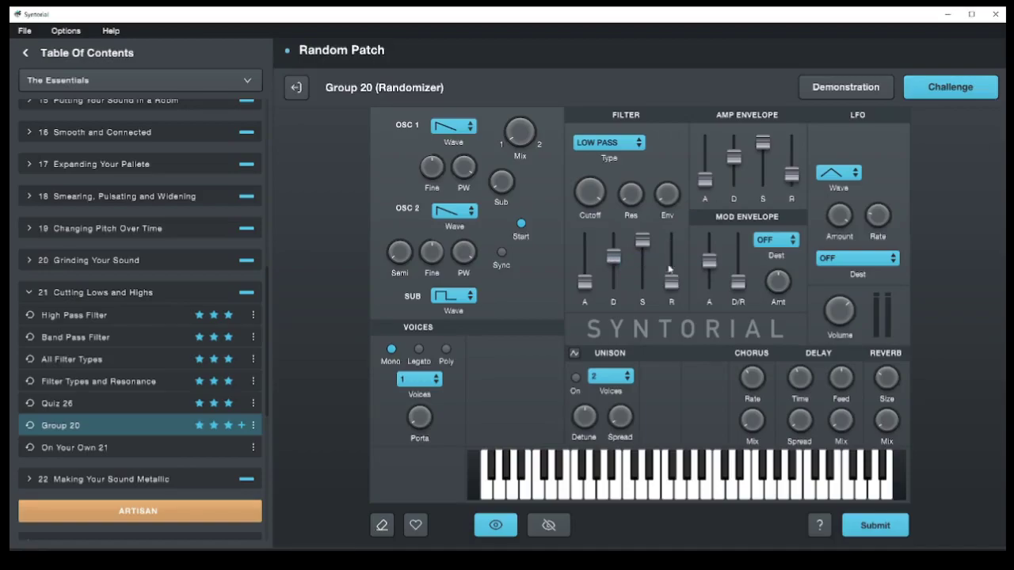
drag(643, 241, 613, 248)
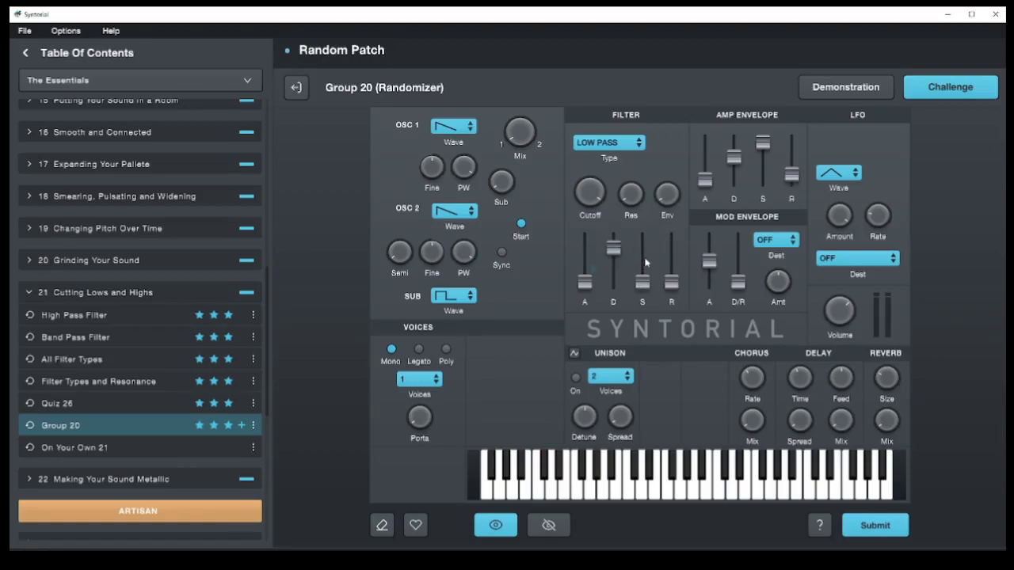
click(590, 196)
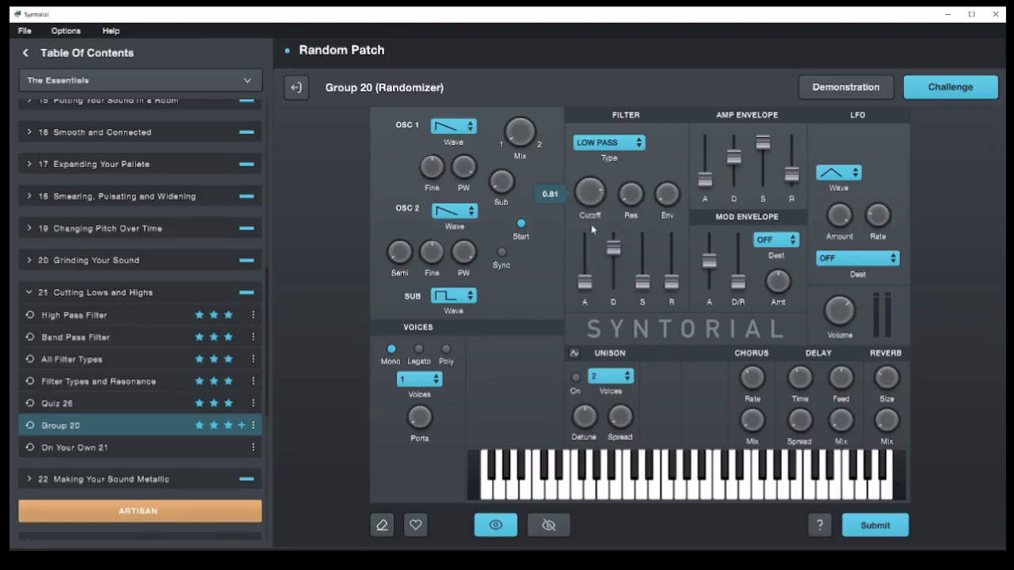
click(441, 258)
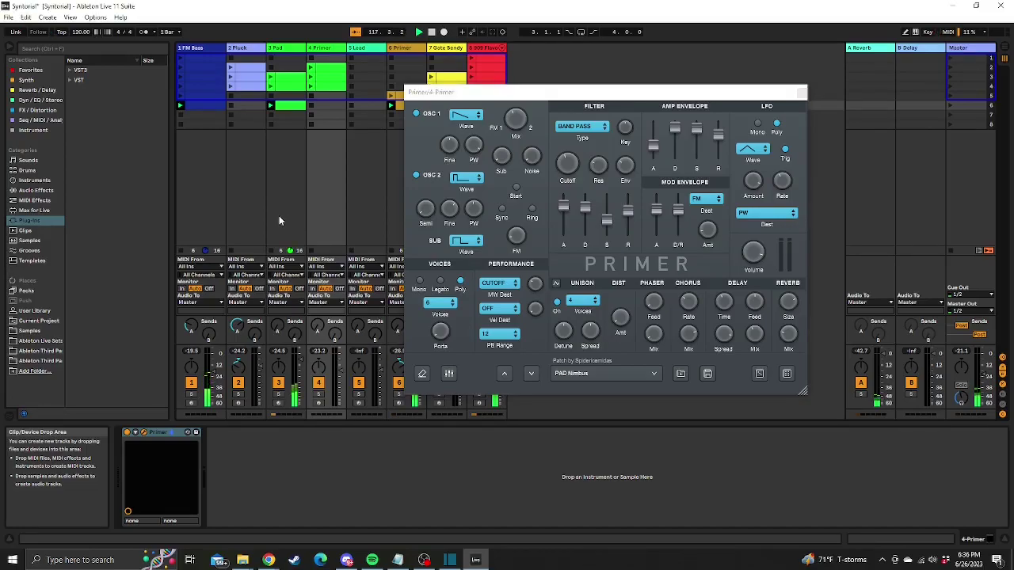
Switch to Ableton Live, display the Primer window of the 3 Pad track and look through its factory presets.
key(ctrl+alt+p)
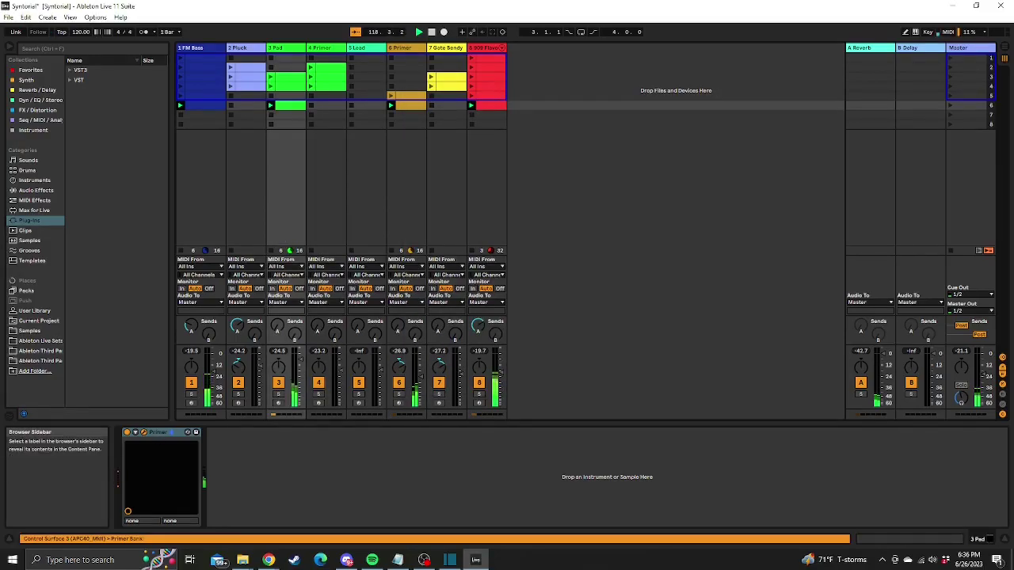
key(ctrl+alt+p)
drag(470, 93, 563, 91)
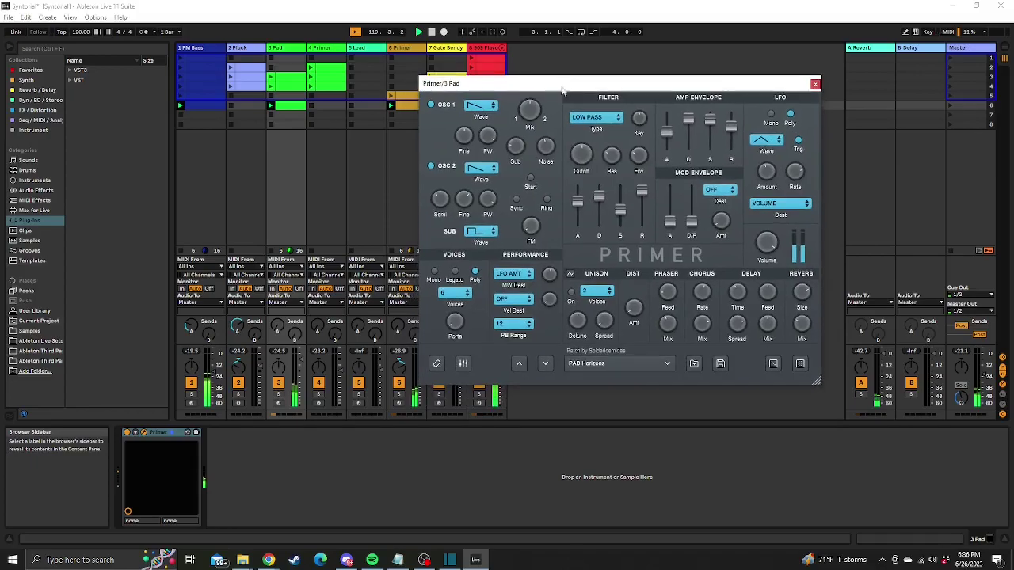
click(667, 364)
mouse_move(648, 384)
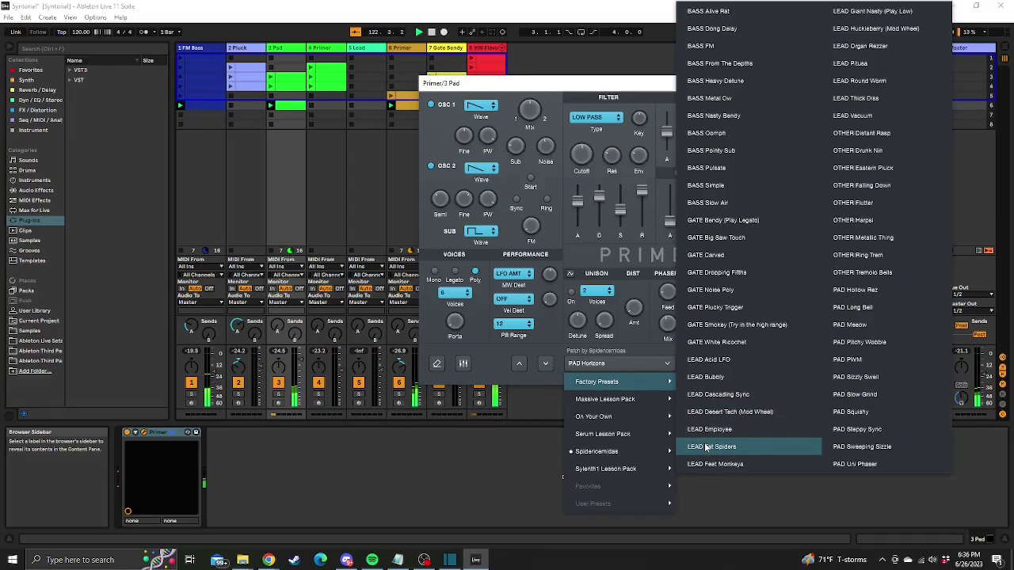
click(396, 457)
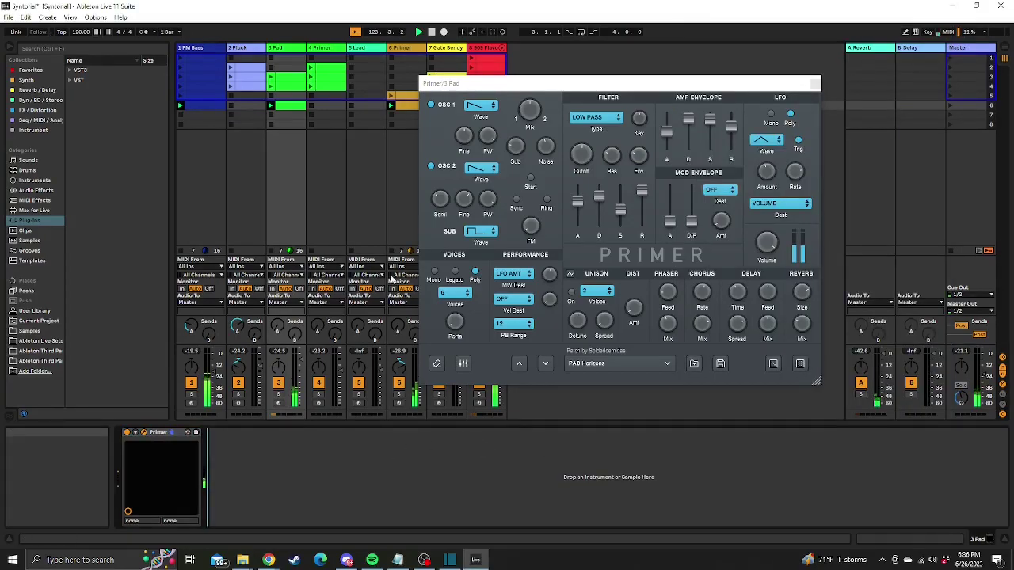
drag(510, 82, 601, 65)
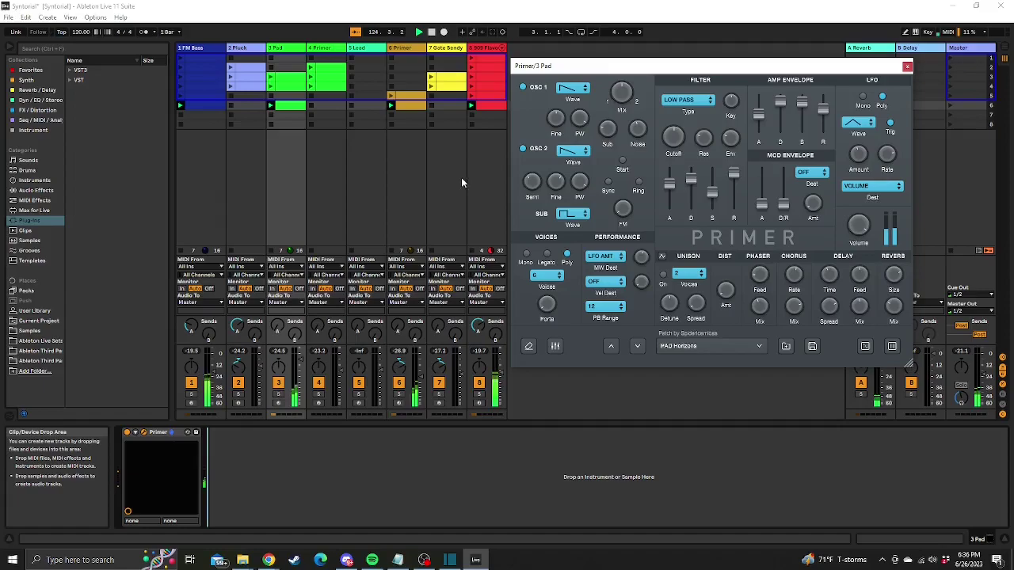
View the Primer instance on the 7 Gate Bendy track and return to the one on 3 Pad.
key(ctrl+alt+p)
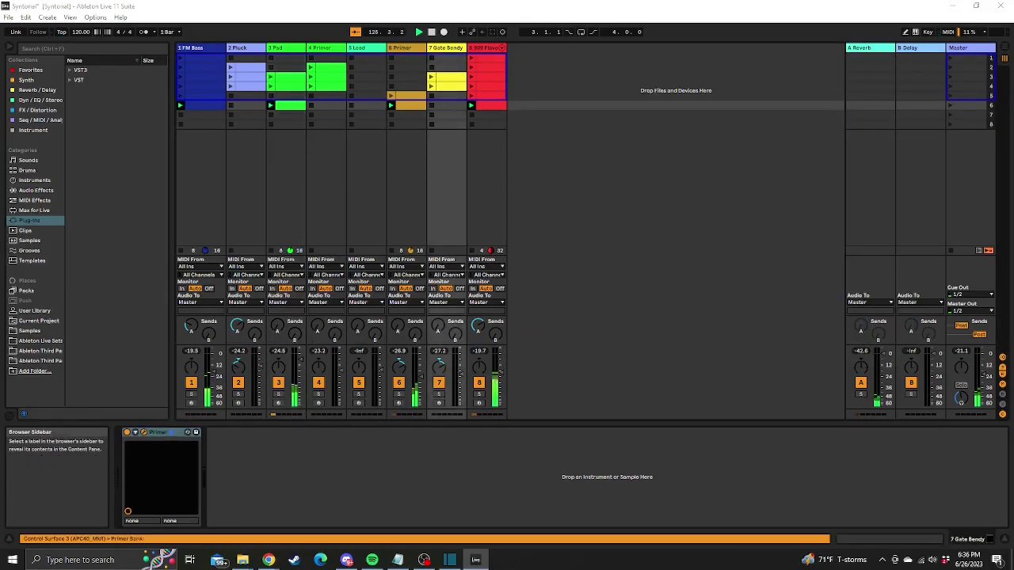
key(ctrl+alt+p)
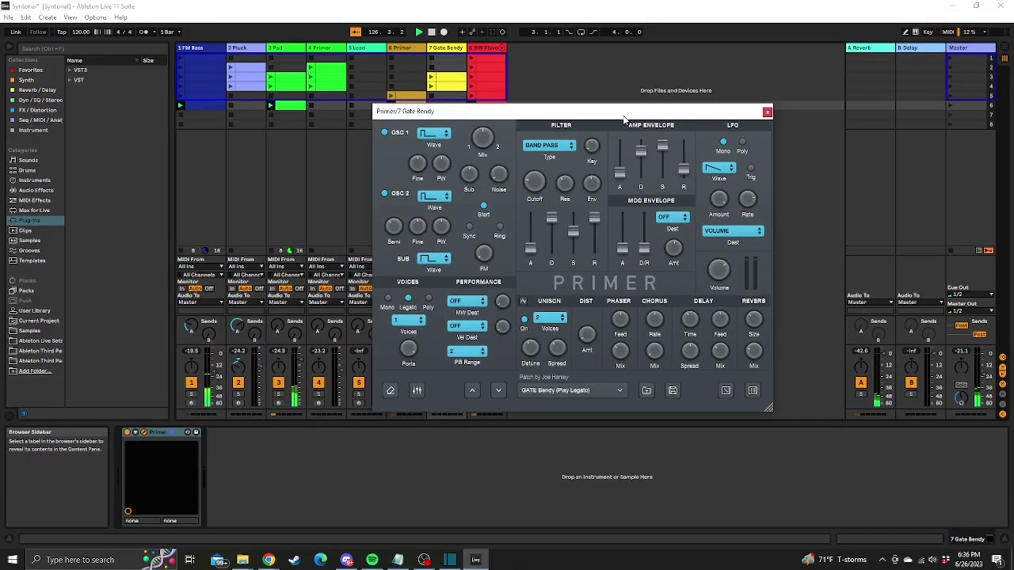
click(277, 187)
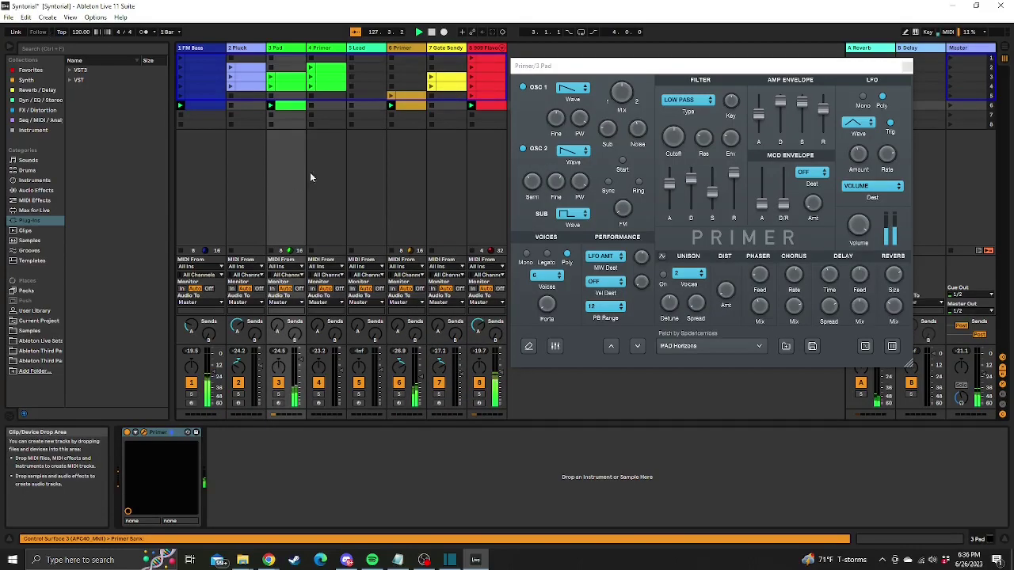
drag(589, 69, 320, 89)
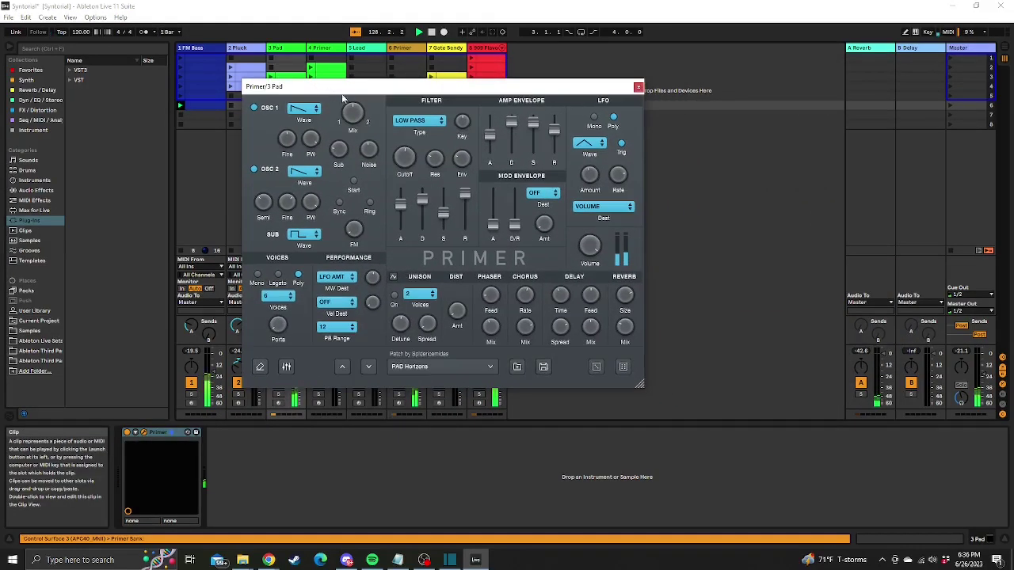
Browse Primer's preset library through Factory Presets, Sylenth1 Lesson Pack and the Spidericemidas FX category, and close the list without loading anything.
click(491, 370)
mouse_move(482, 388)
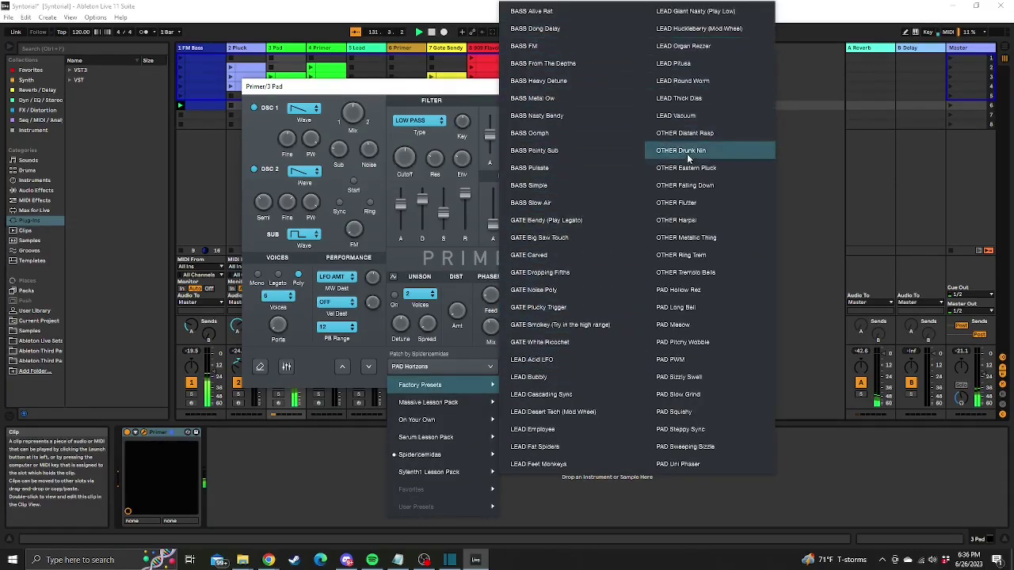
mouse_move(453, 480)
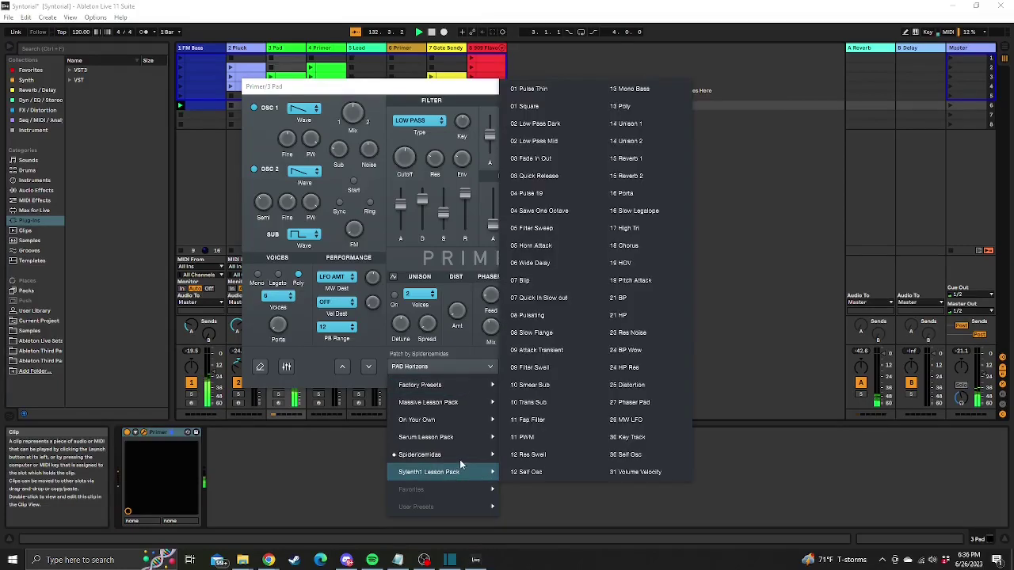
mouse_move(455, 456)
mouse_move(523, 371)
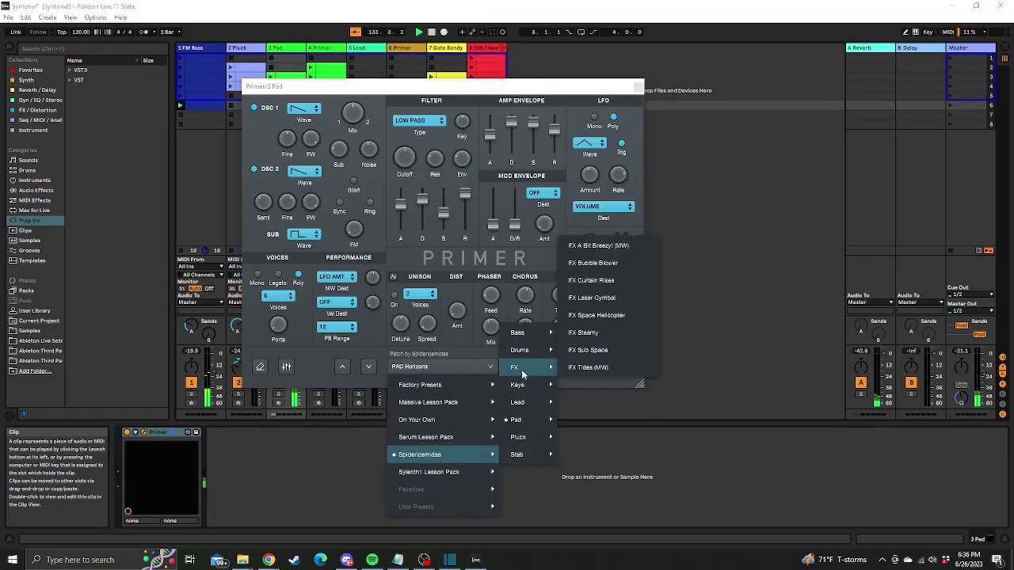
click(501, 88)
drag(472, 90, 742, 168)
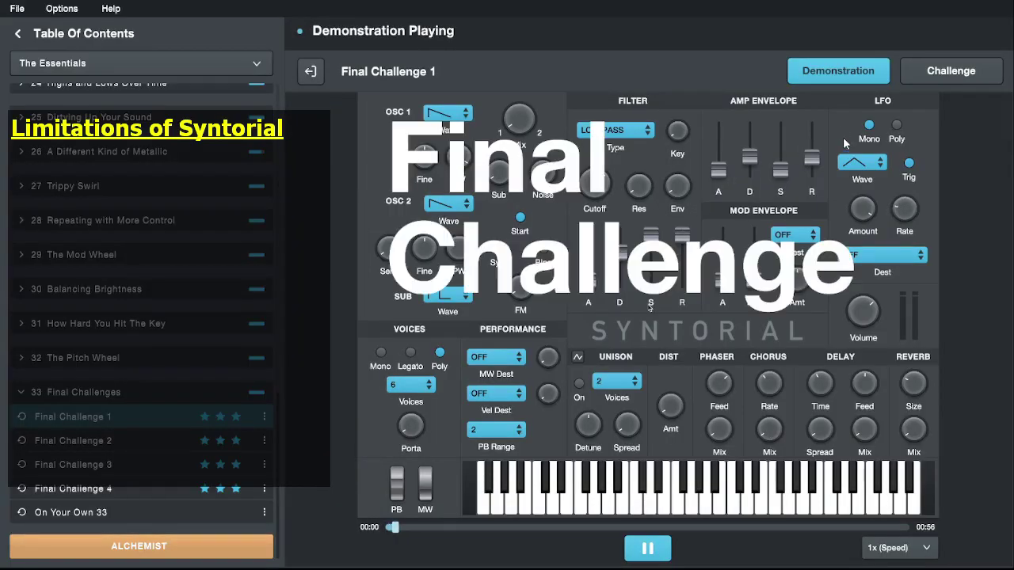
Switch to Syntorial, start the challenge of Final Challenge 1, set the patch to Poly with 4 voices and play the riff.
click(940, 73)
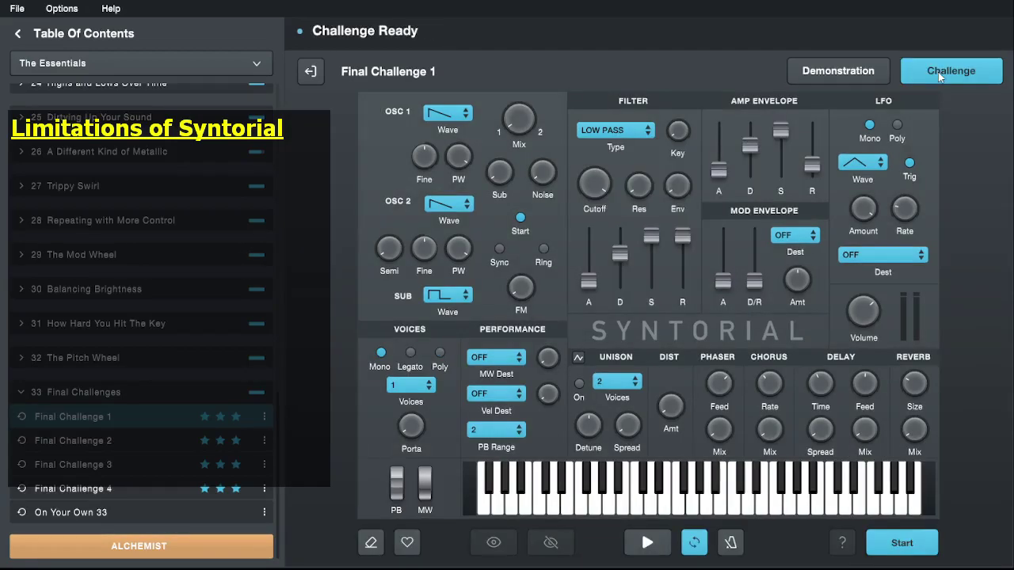
click(901, 543)
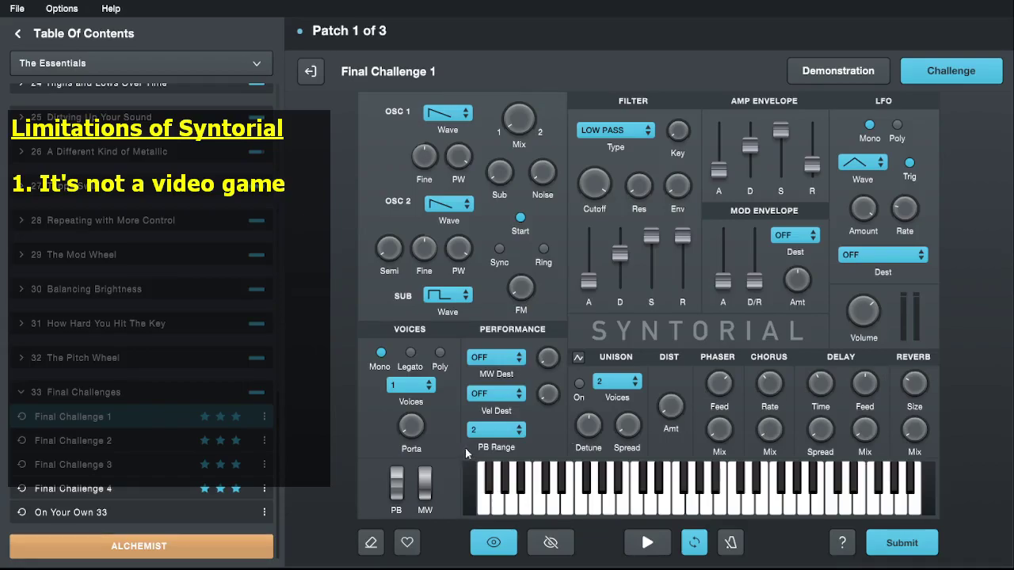
click(439, 354)
click(418, 388)
click(412, 484)
key(space)
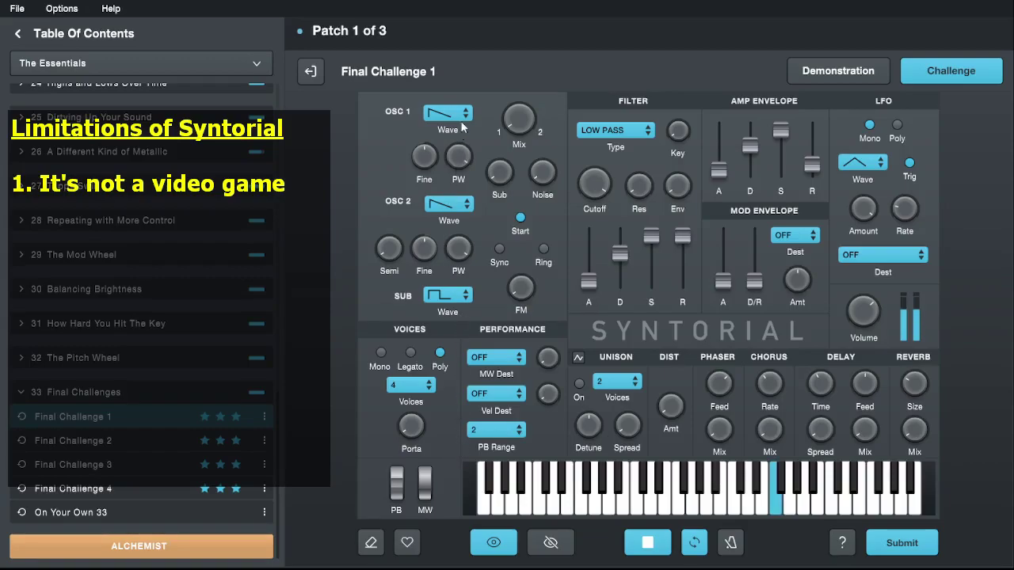
Alternate between the hidden patch and the own patch during playback to compare their sound.
key(Tab)
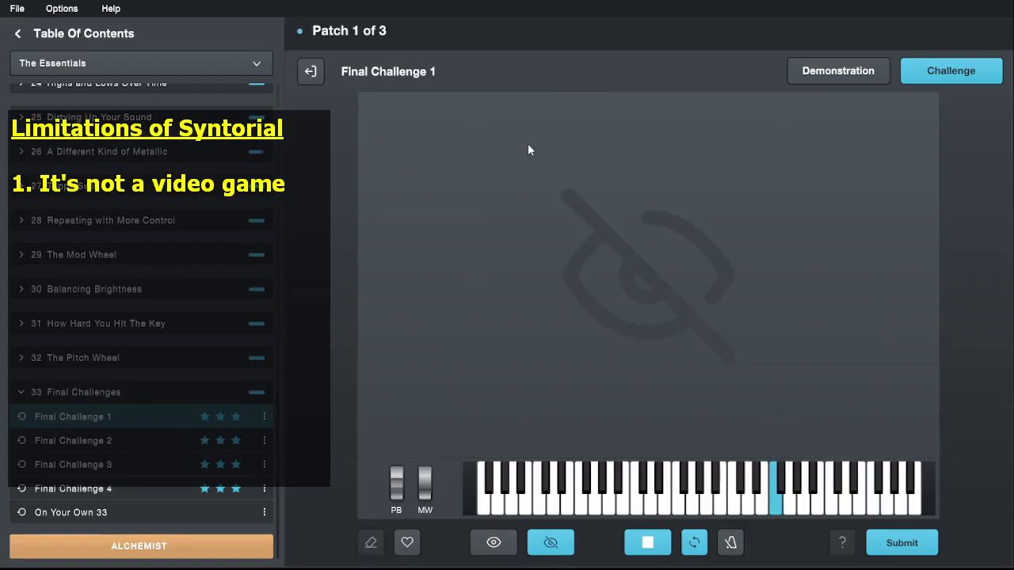
key(Tab)
key(Tab)
key(Tab)
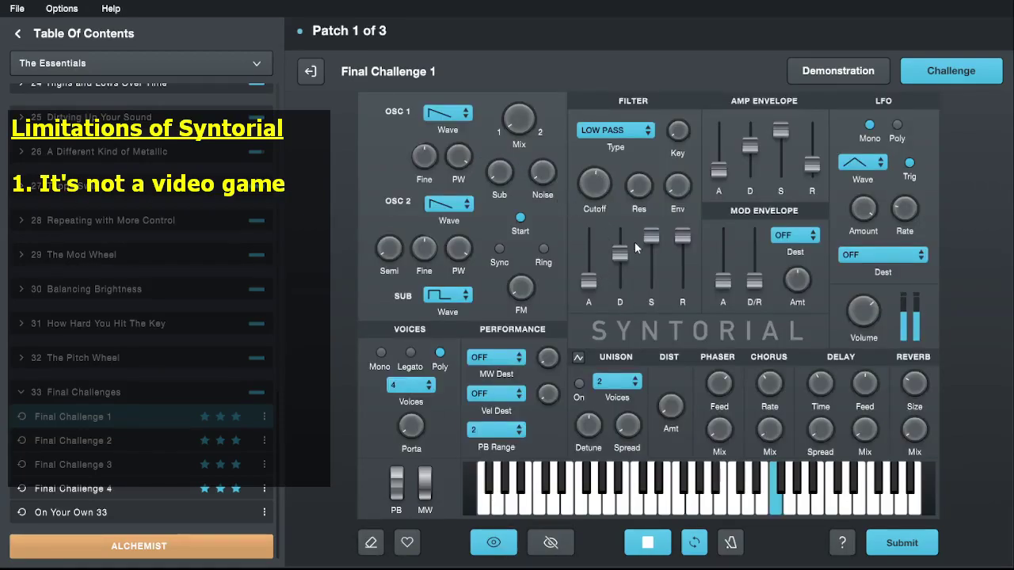
Lengthen the amp release, drop the filter sustain to minimum, slightly shorten the filter release and lengthen the filter decay.
drag(657, 260, 658, 227)
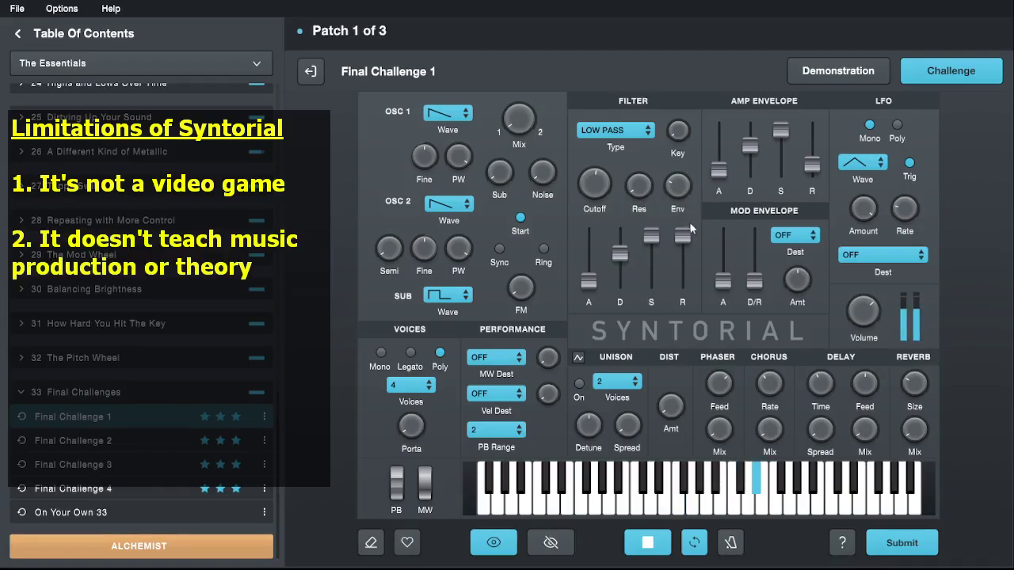
drag(813, 167, 813, 154)
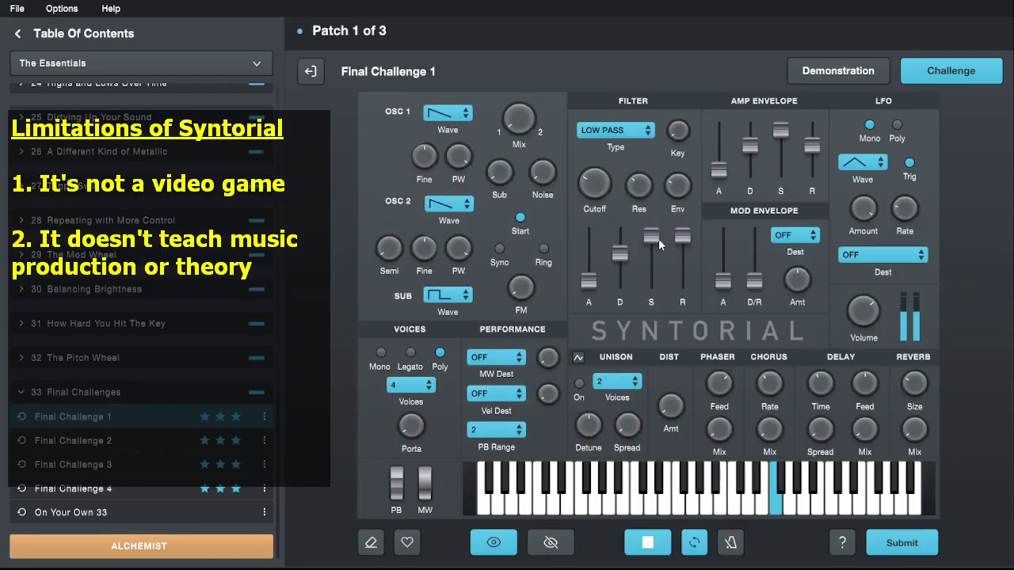
drag(657, 244, 652, 307)
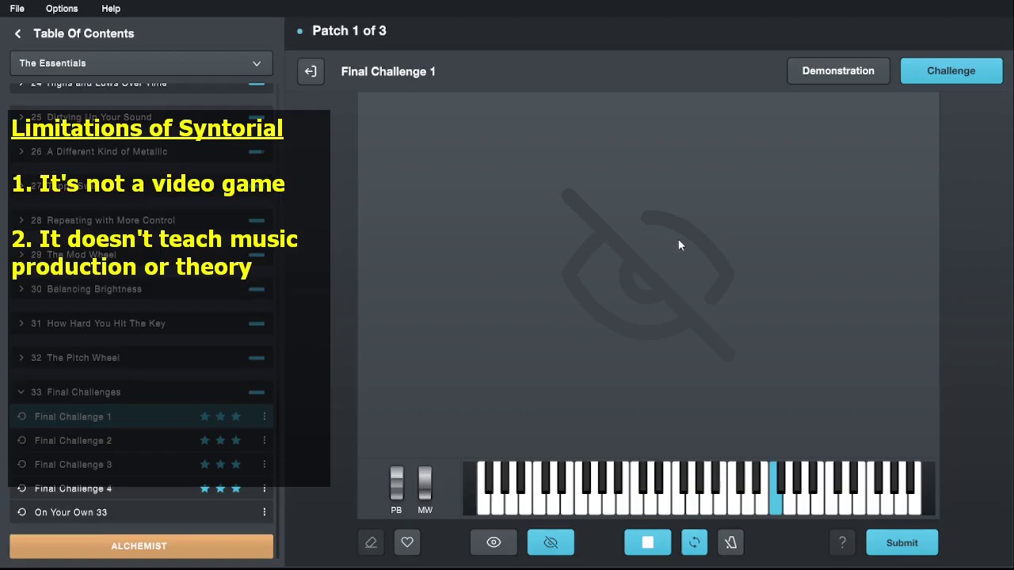
drag(682, 238, 683, 245)
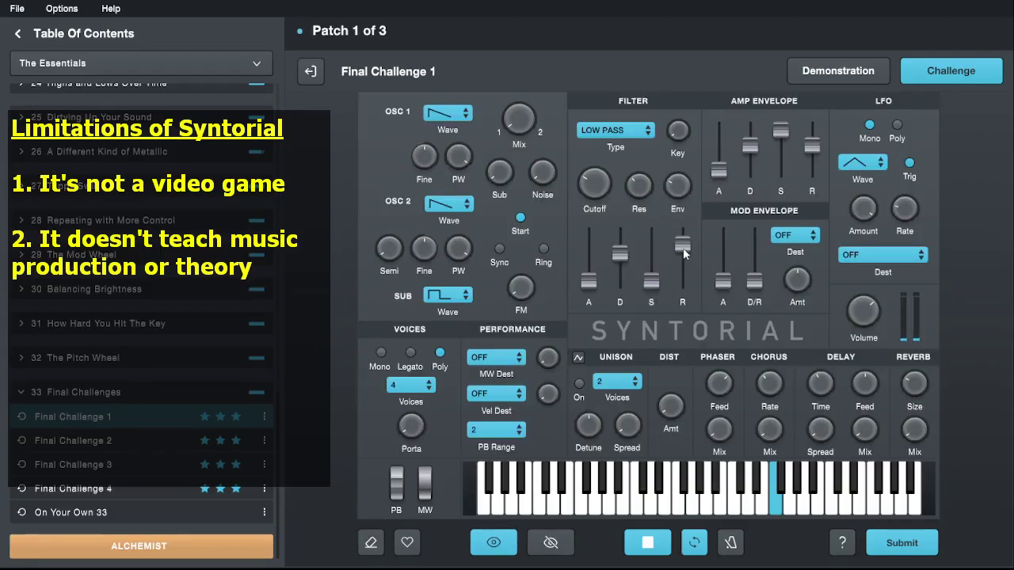
click(652, 549)
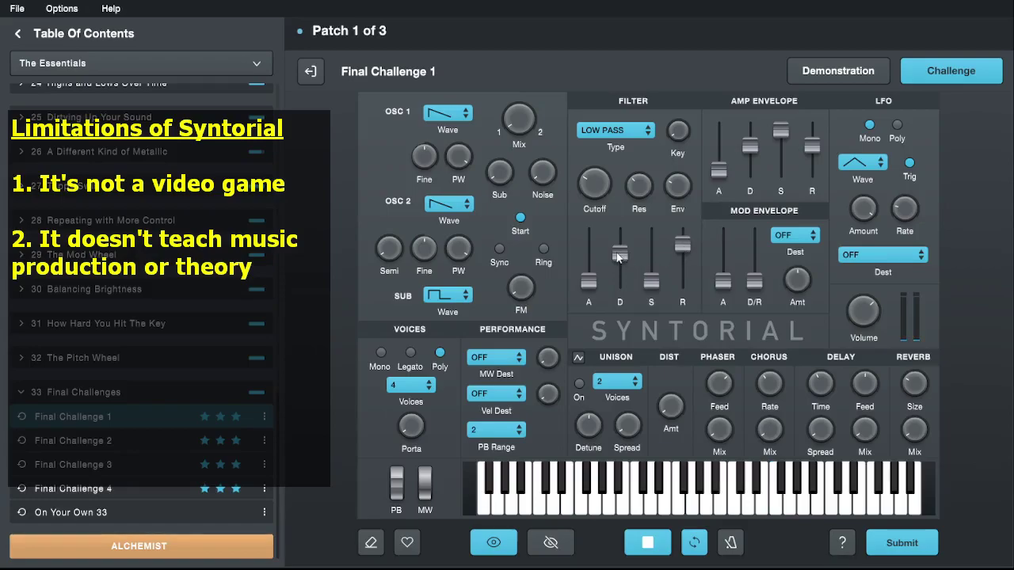
drag(619, 258, 620, 248)
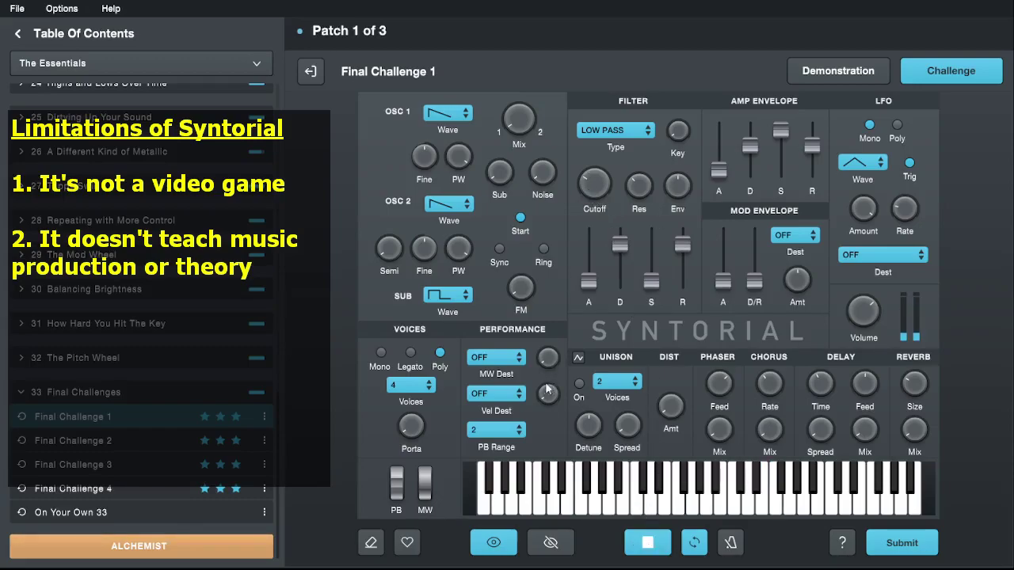
Turn on unison with 4 voices and restart playback to hear the hidden patch.
click(580, 386)
scroll(614, 384, up, 2)
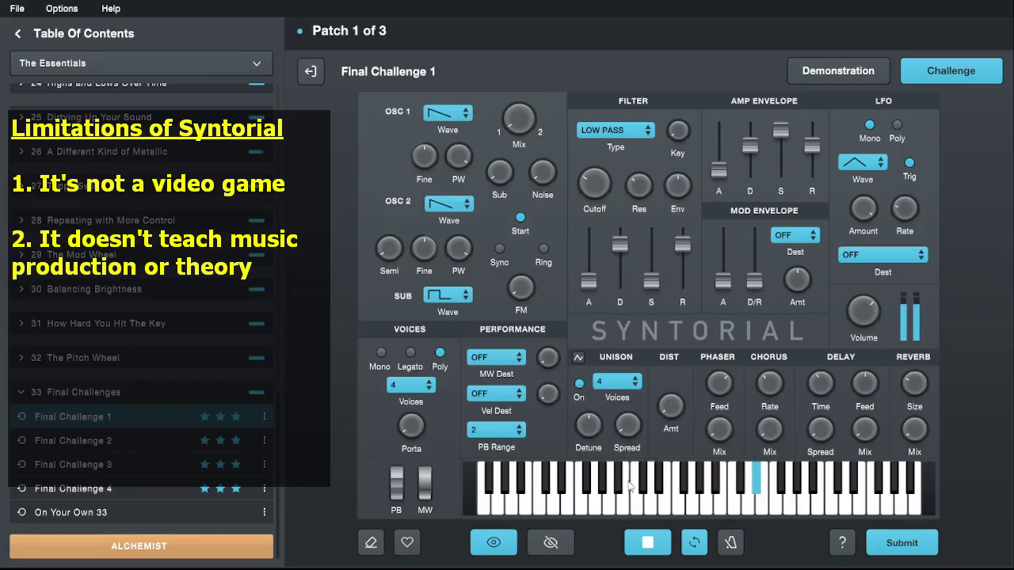
click(647, 542)
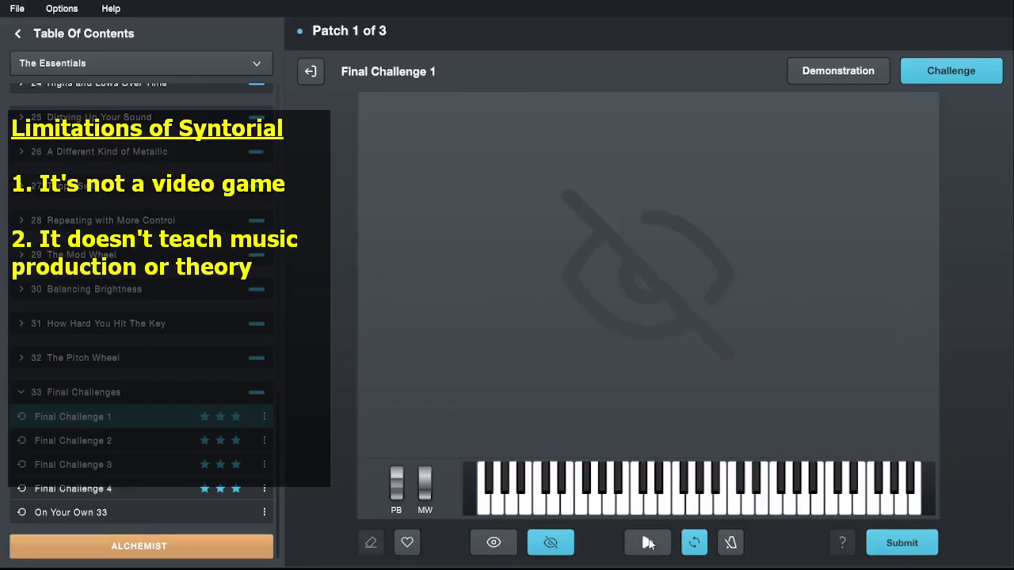
click(647, 543)
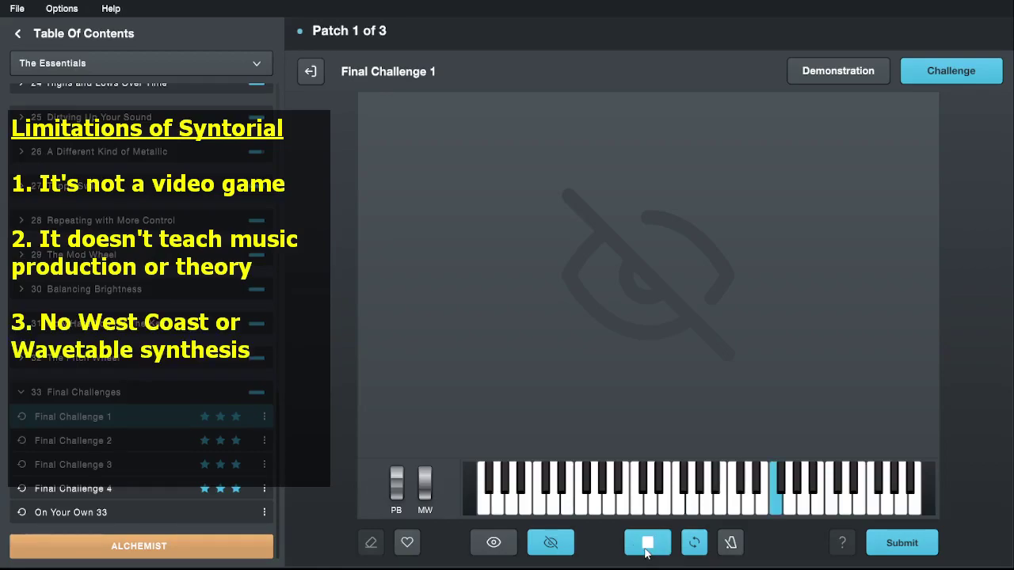
Stop the hidden patch's playback and play the own patch to compare its unison sound.
click(647, 544)
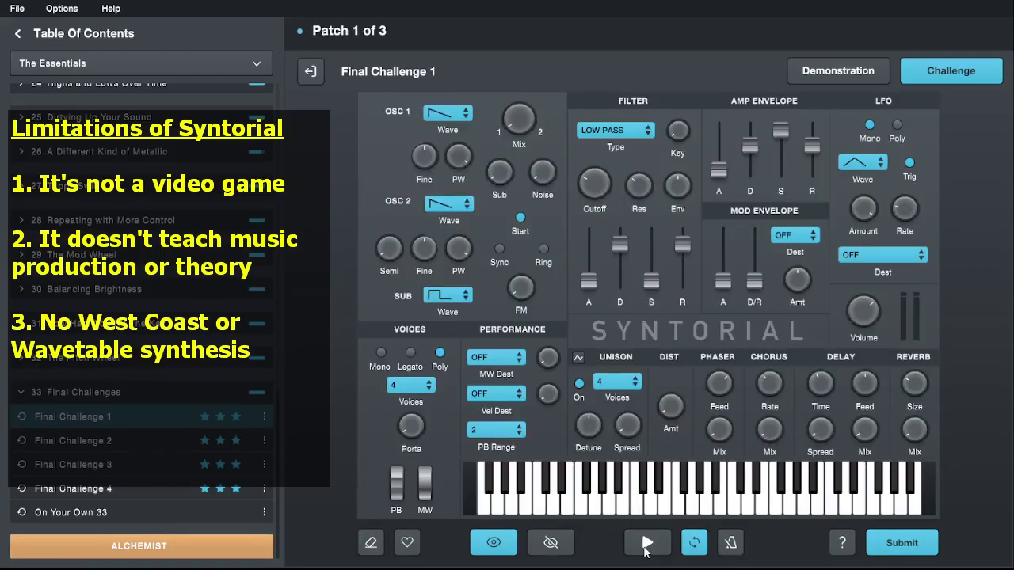
click(648, 543)
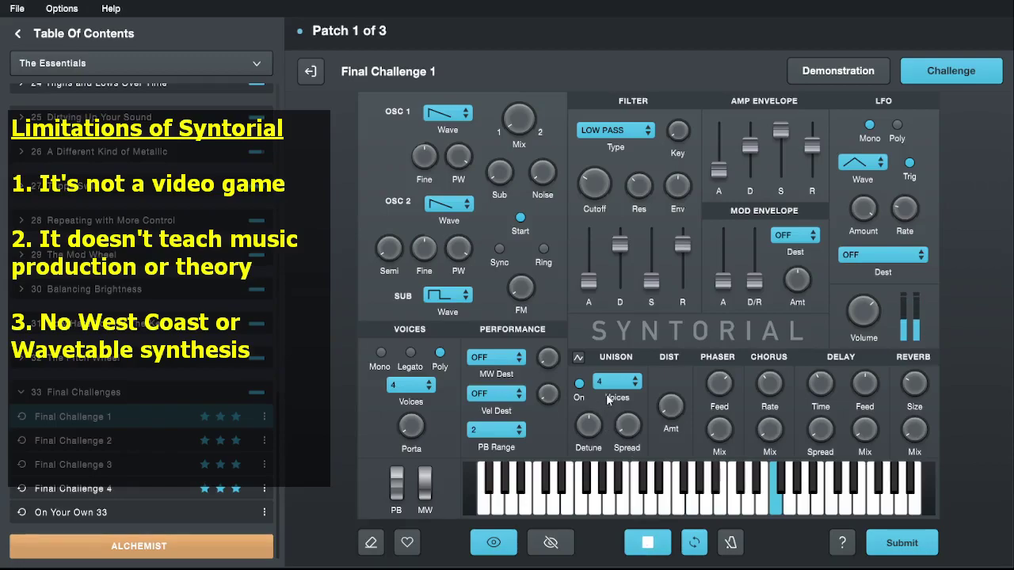
click(580, 385)
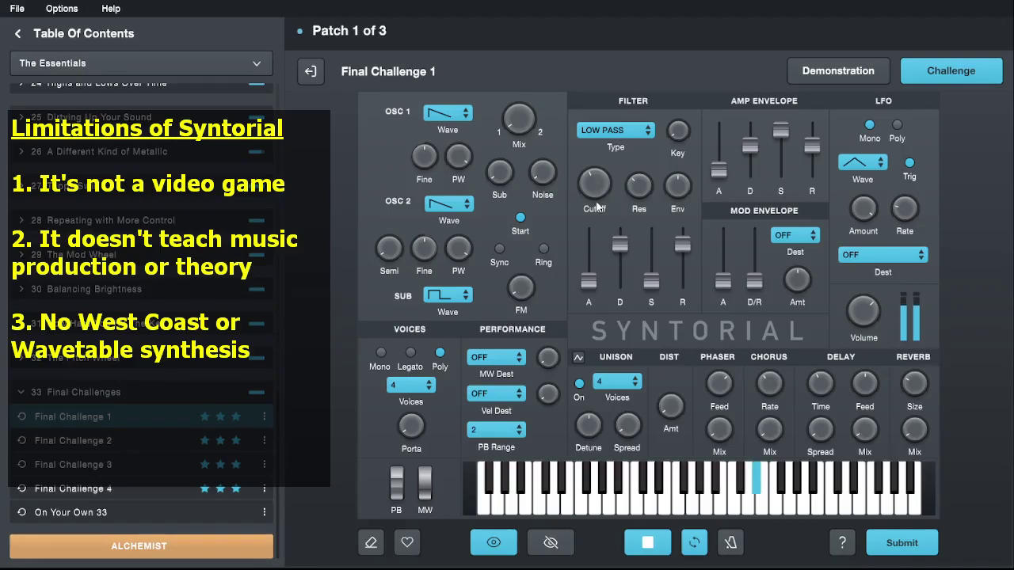
click(647, 543)
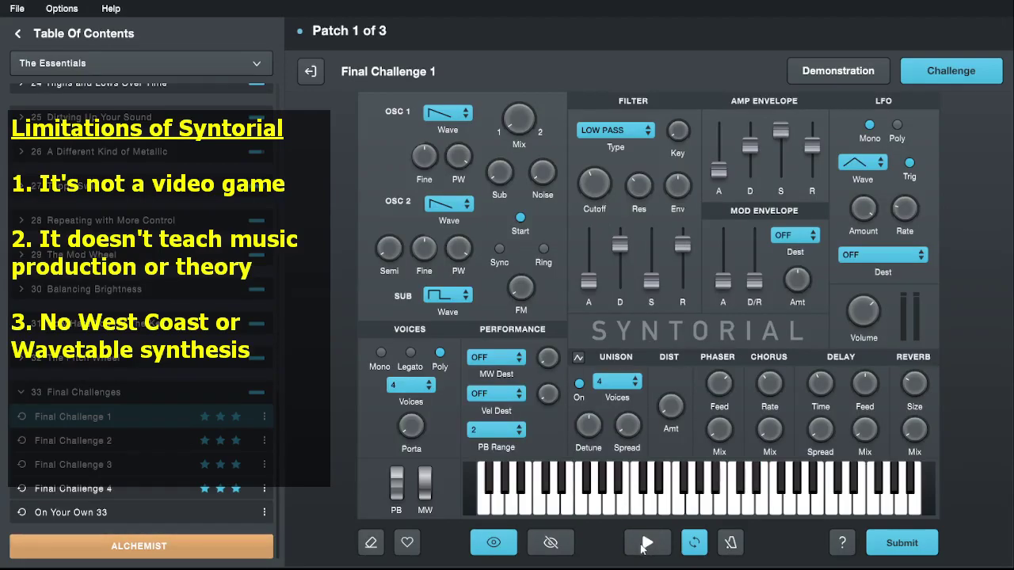
key(space)
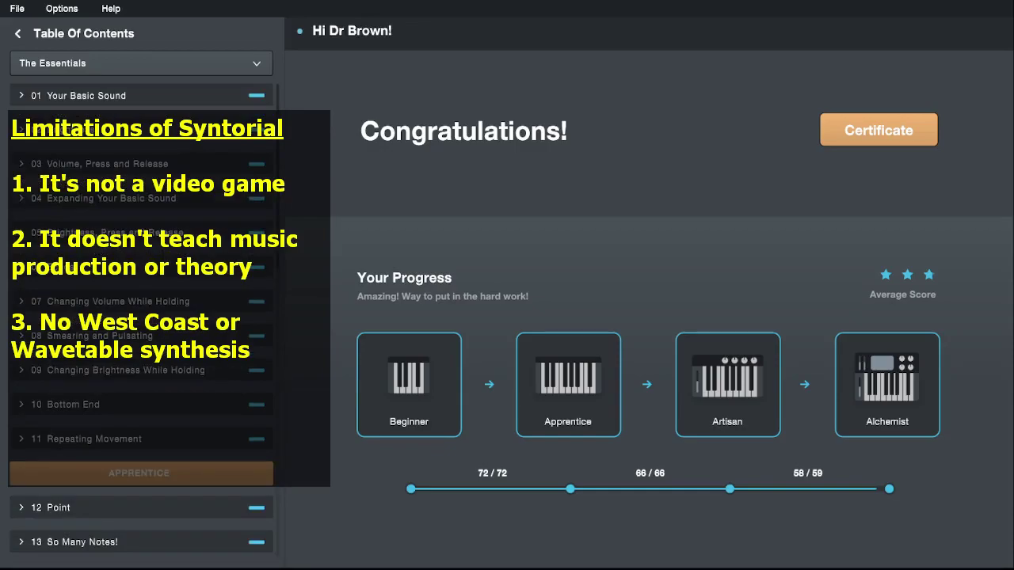
Open the Reverb lesson under Putting Your Sound in a Room and pause the Filter Envelope Decay and Sustain demonstration.
scroll(141, 317, down, 5)
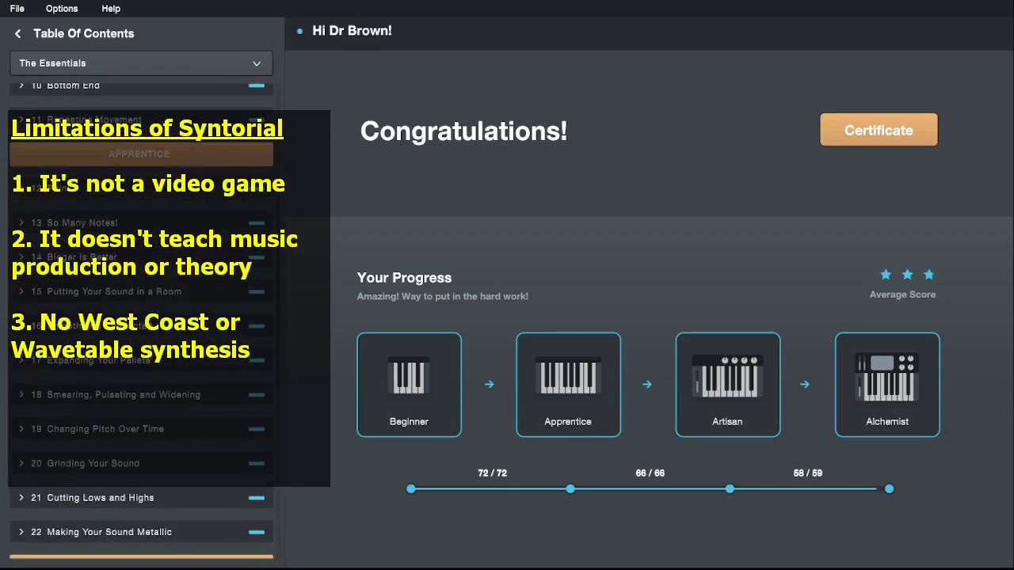
scroll(141, 317, down, 10)
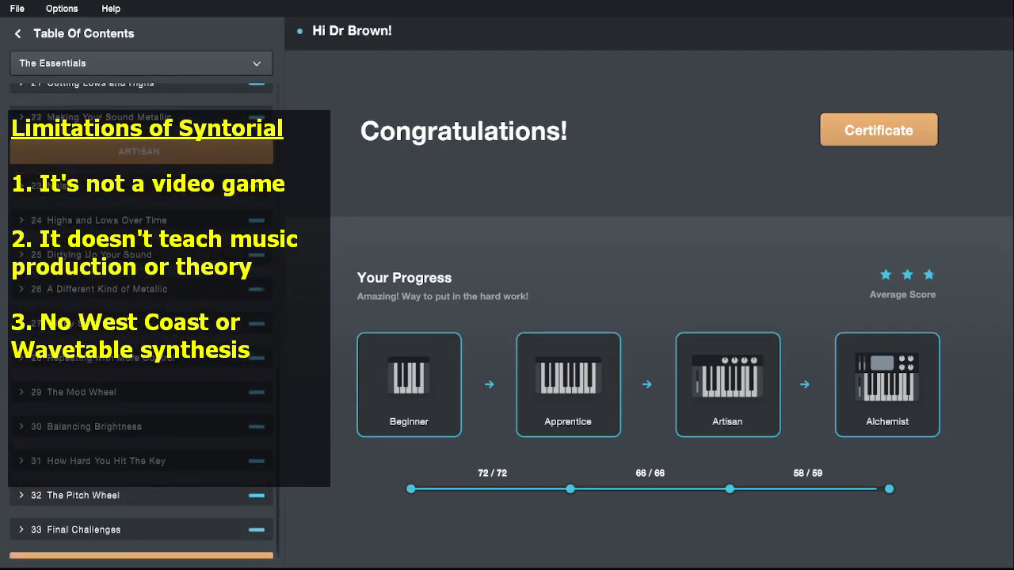
scroll(277, 212, up, 8)
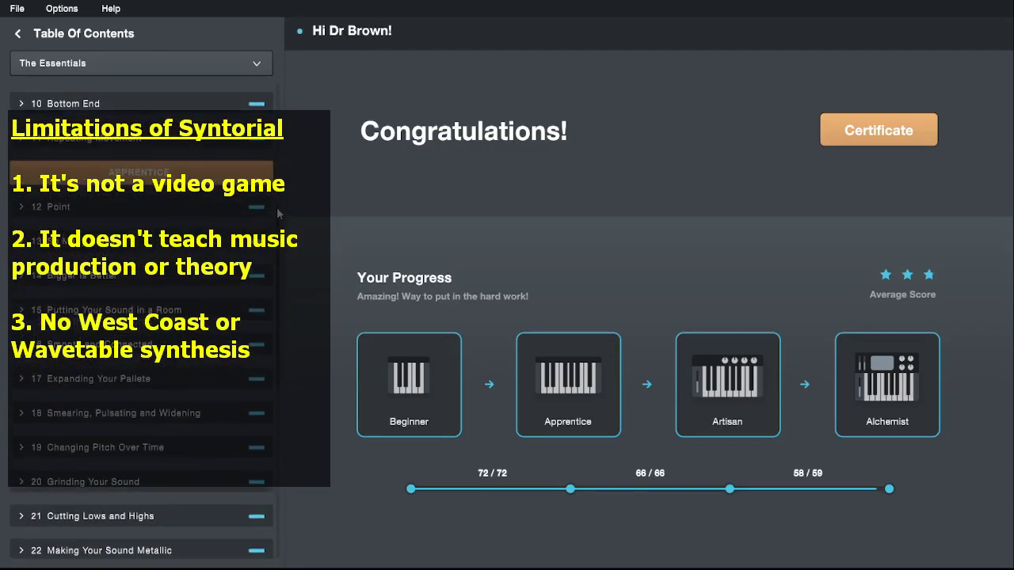
click(24, 313)
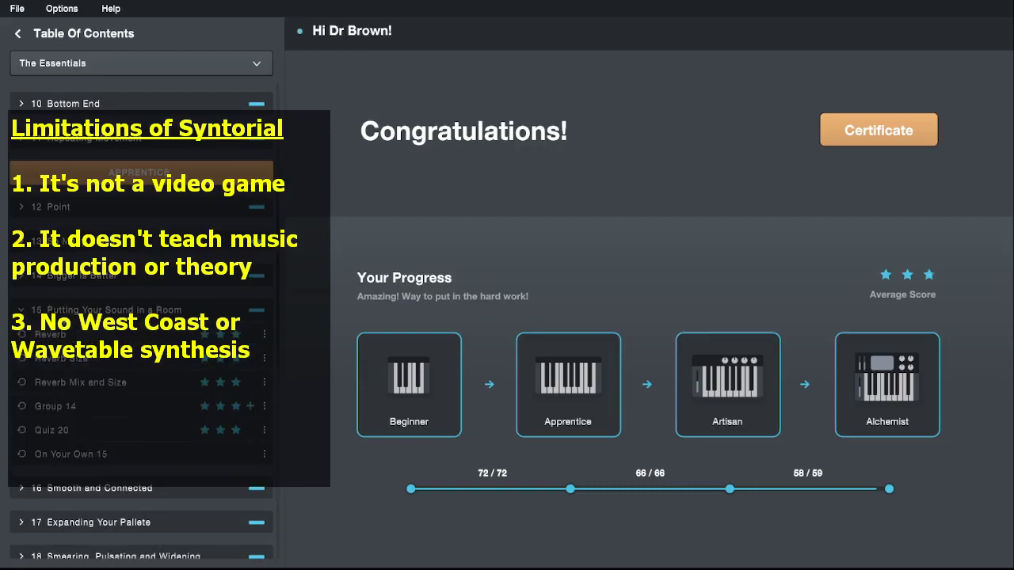
click(155, 336)
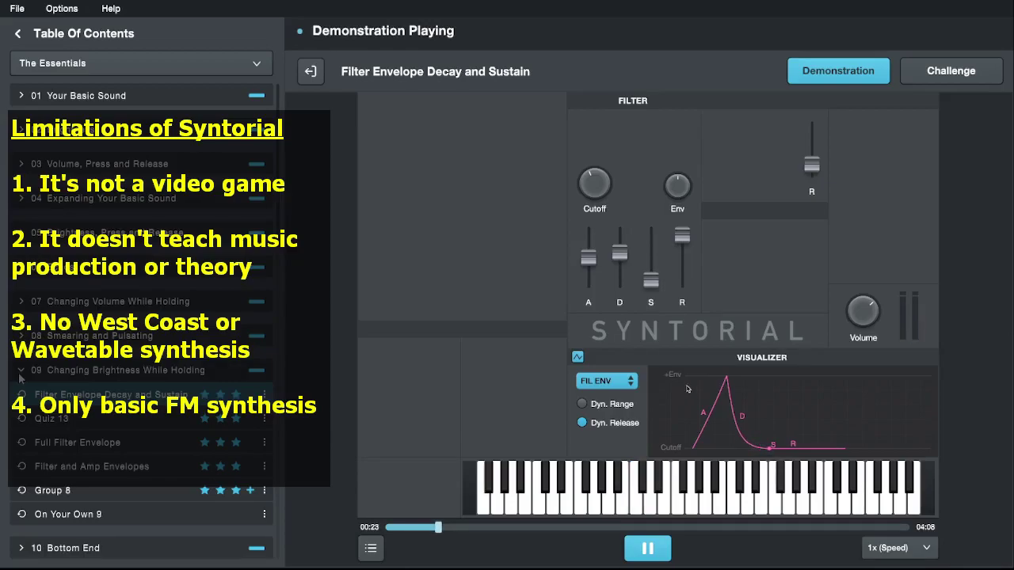
click(648, 550)
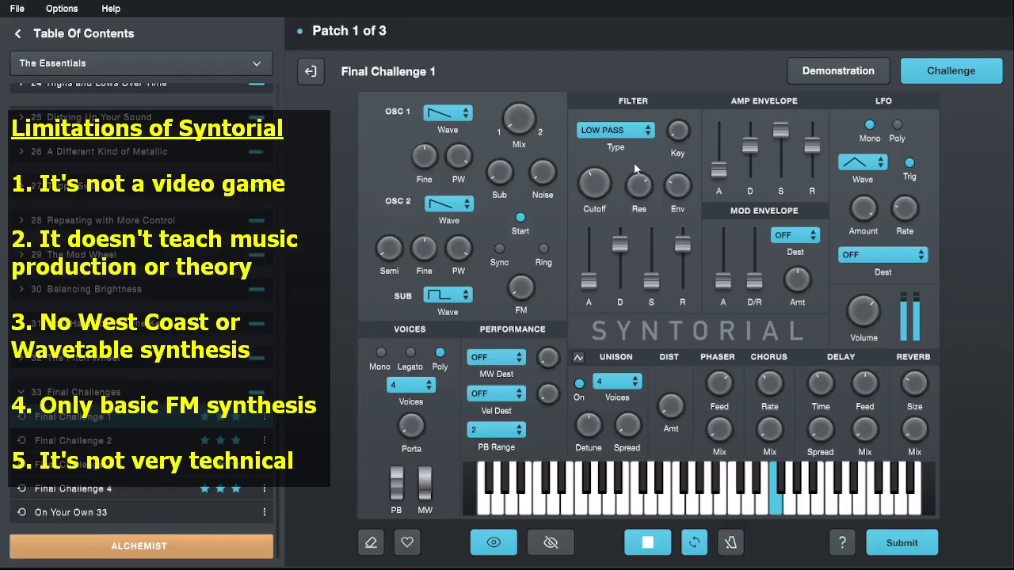
Restart playback in Final Challenge 1 and switch between the own and hidden patches to compare their brightness over time.
click(648, 543)
click(648, 543)
click(648, 543)
key(h)
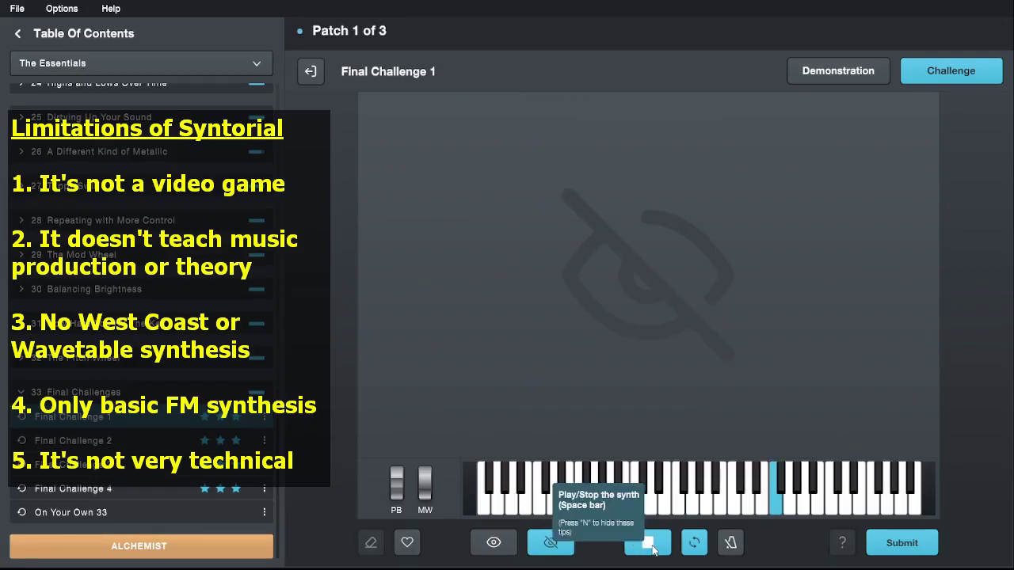
click(649, 543)
key(h)
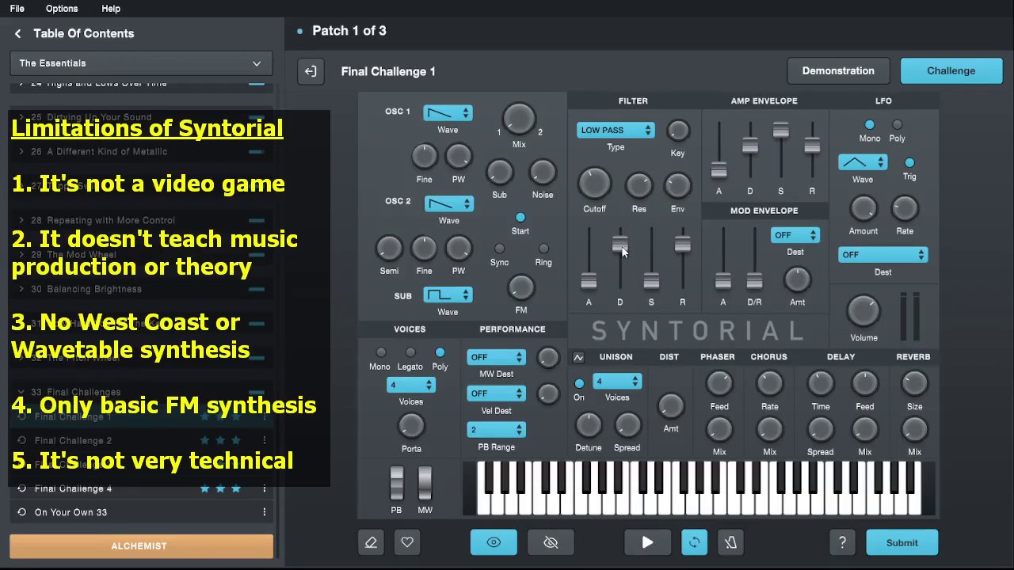
Slightly shorten the filter envelope decay and play the riff on the own patch to check it.
drag(623, 252, 623, 259)
click(648, 542)
click(646, 542)
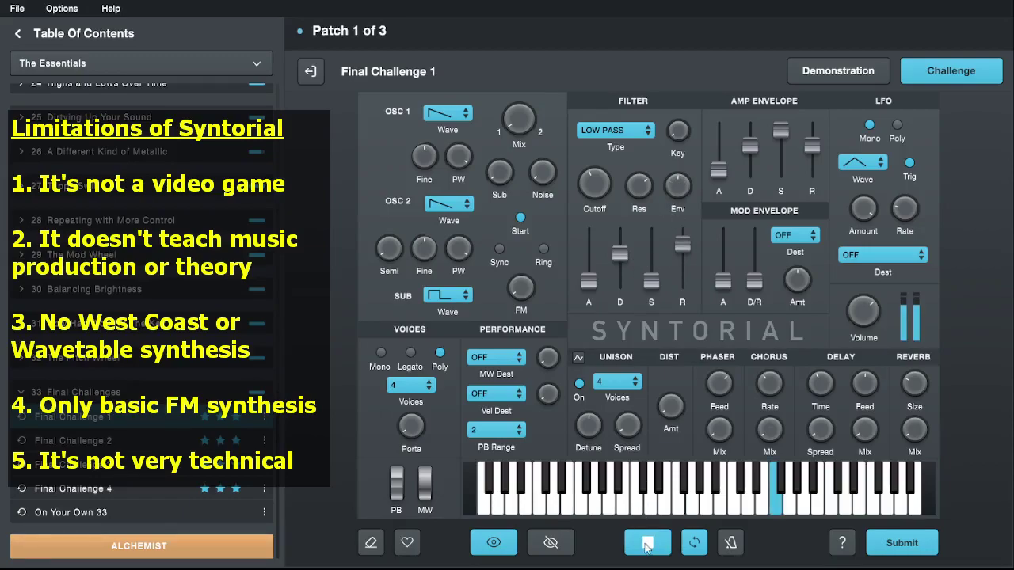
click(646, 545)
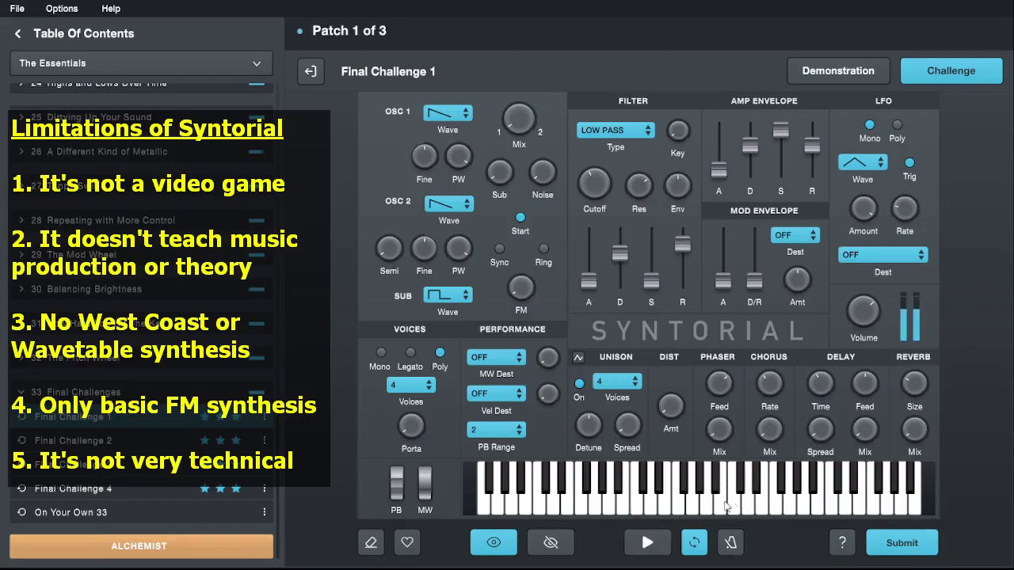
Reduce the unison voices to 2, sounding the same keyboard note before and after the change.
click(640, 510)
click(637, 511)
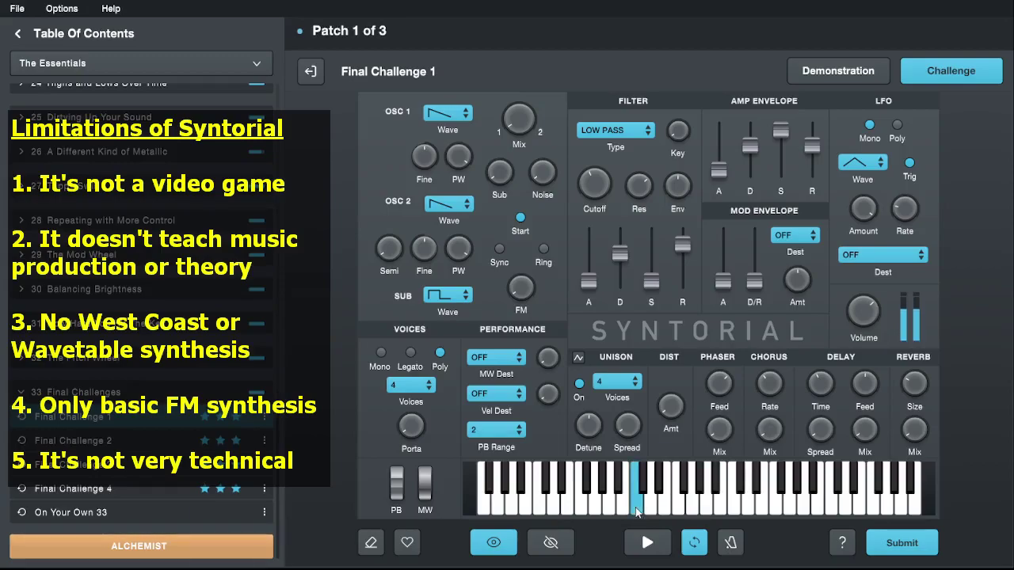
click(637, 511)
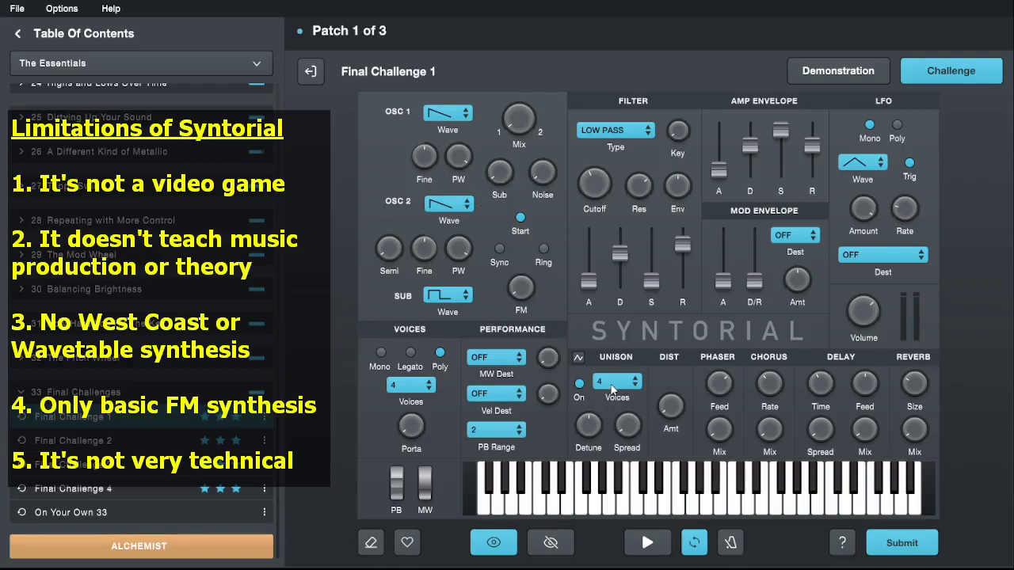
drag(613, 389, 614, 411)
click(637, 512)
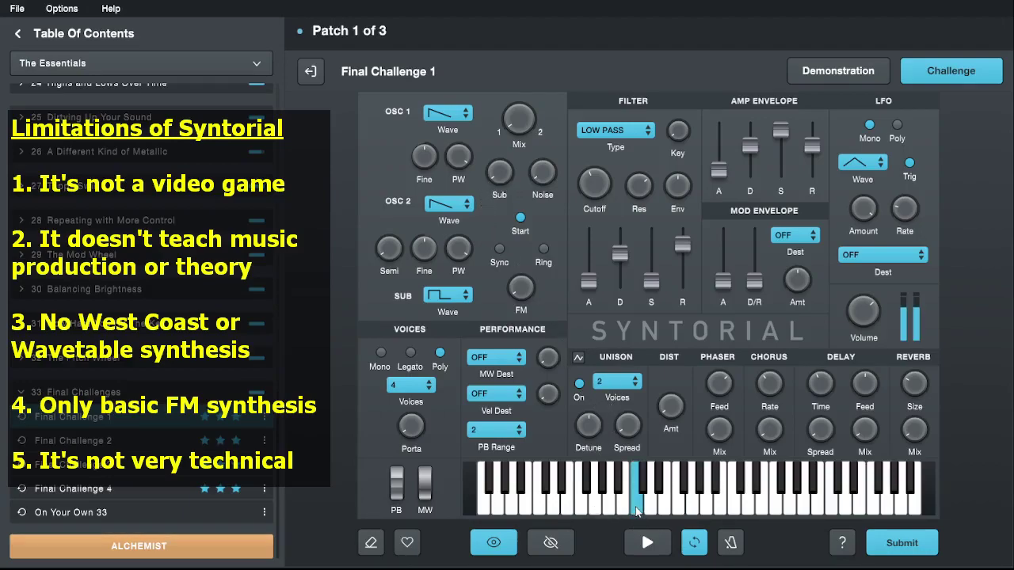